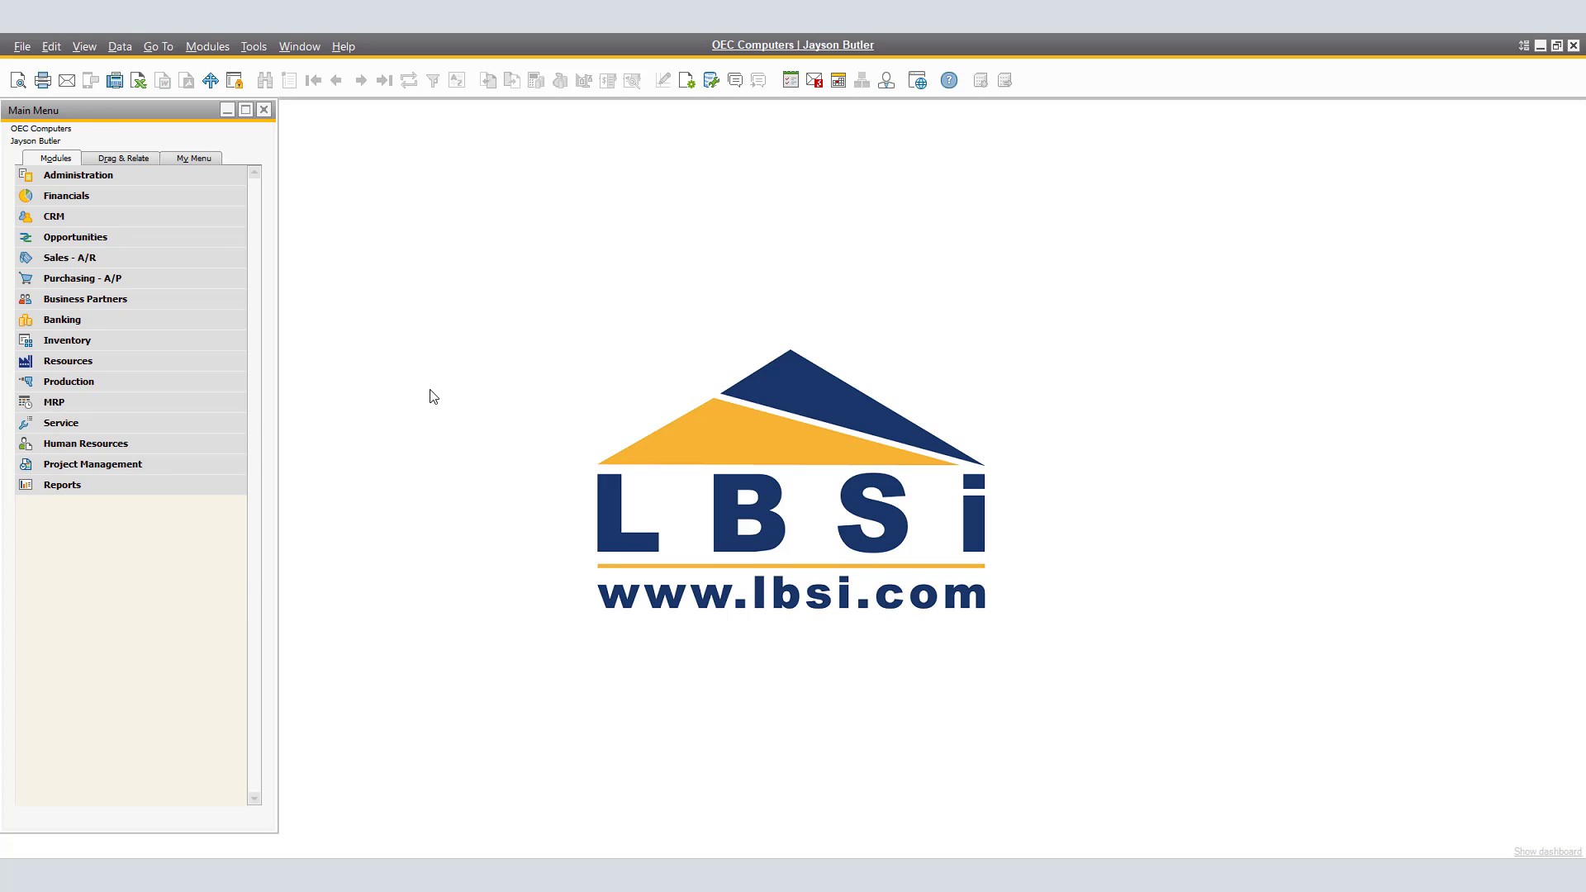
left_click(186, 301)
left_click(182, 446)
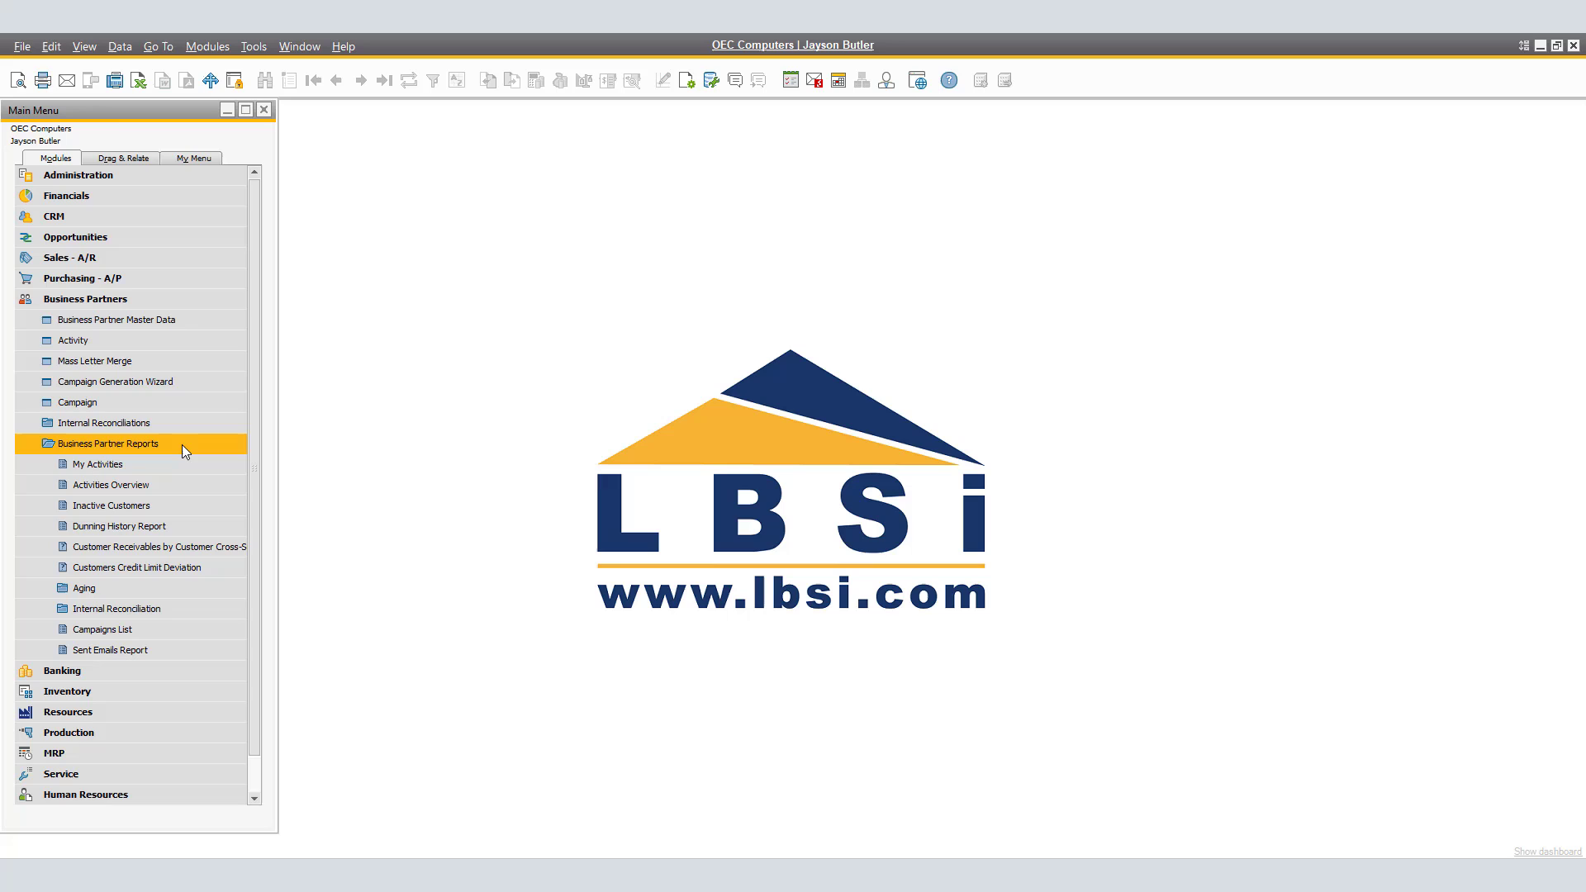
left_click(168, 588)
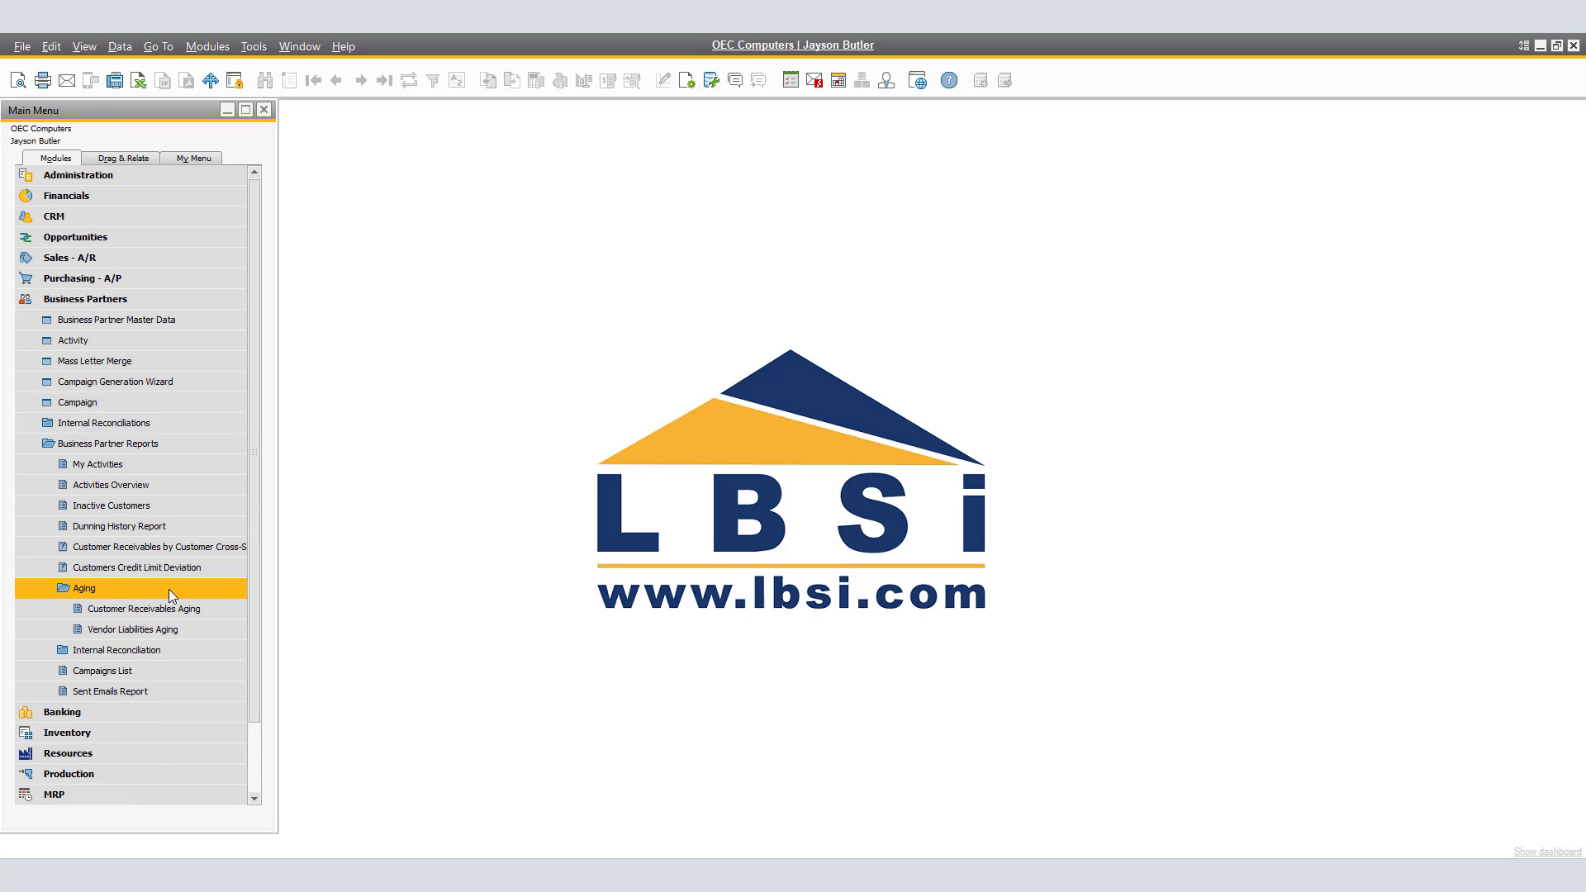
left_click(211, 608)
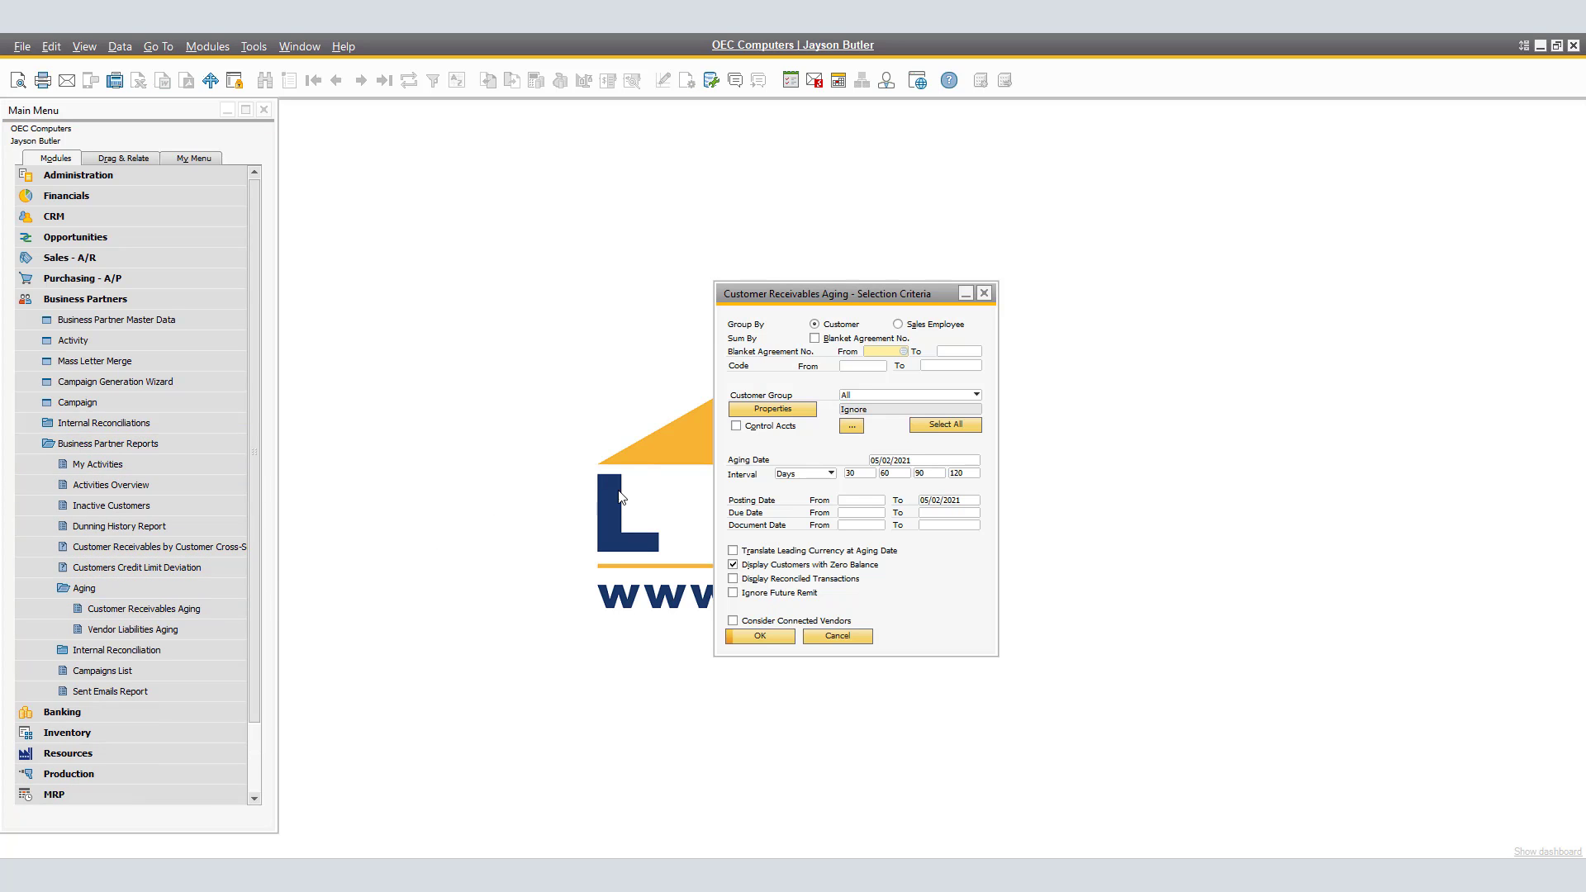
left_click(844, 638)
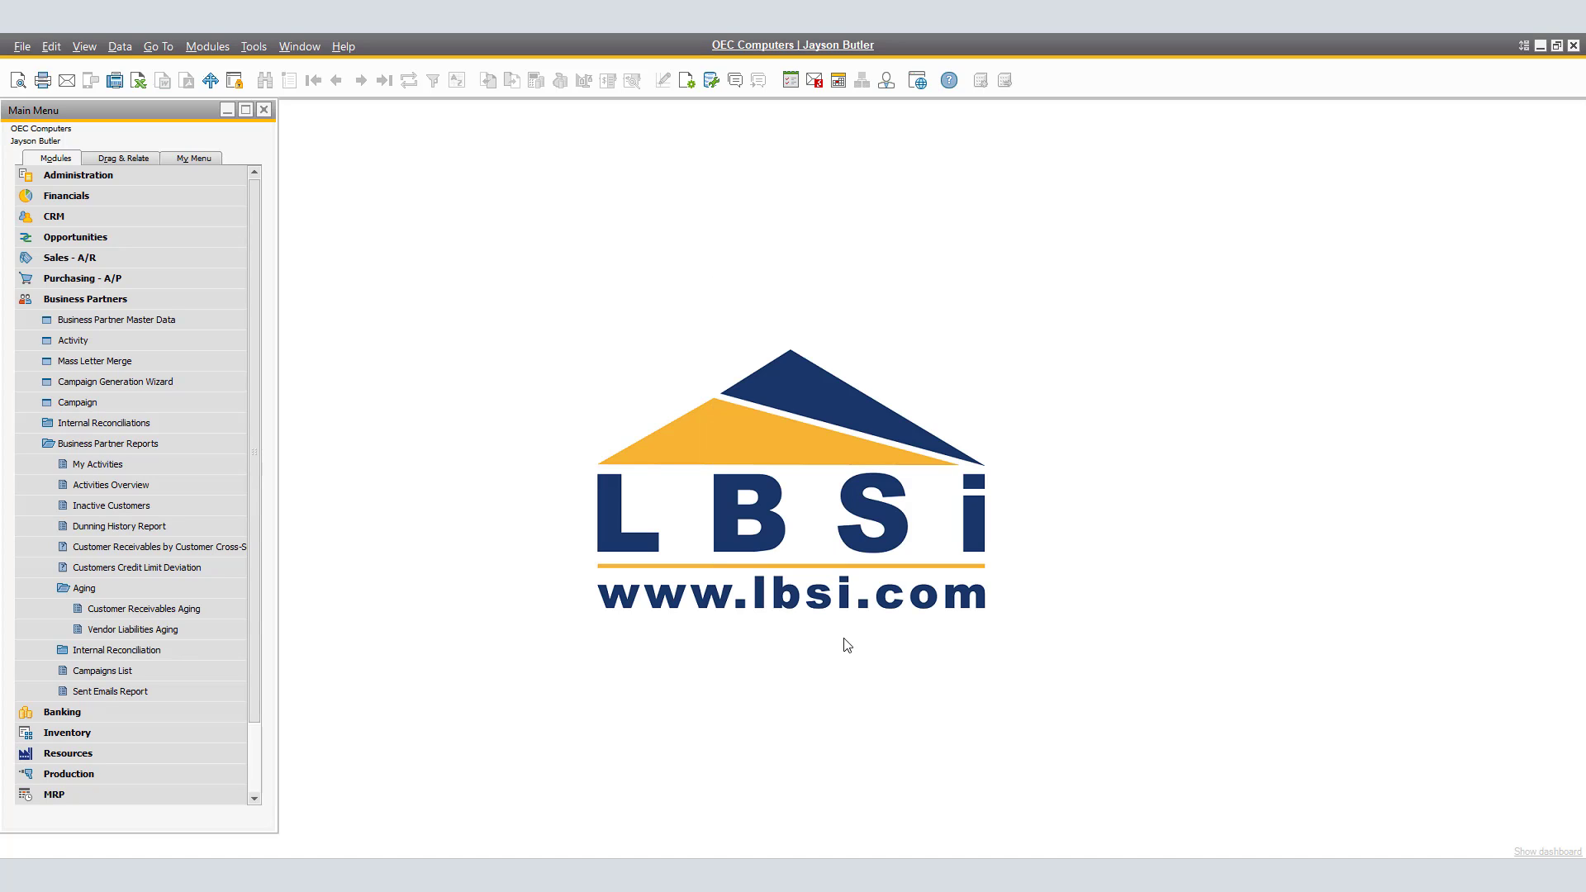
left_click(145, 295)
Step: Run the Customer Receivables Aging report from the Financials accounting reports, keeping the aging interval in Days
left_click(175, 197)
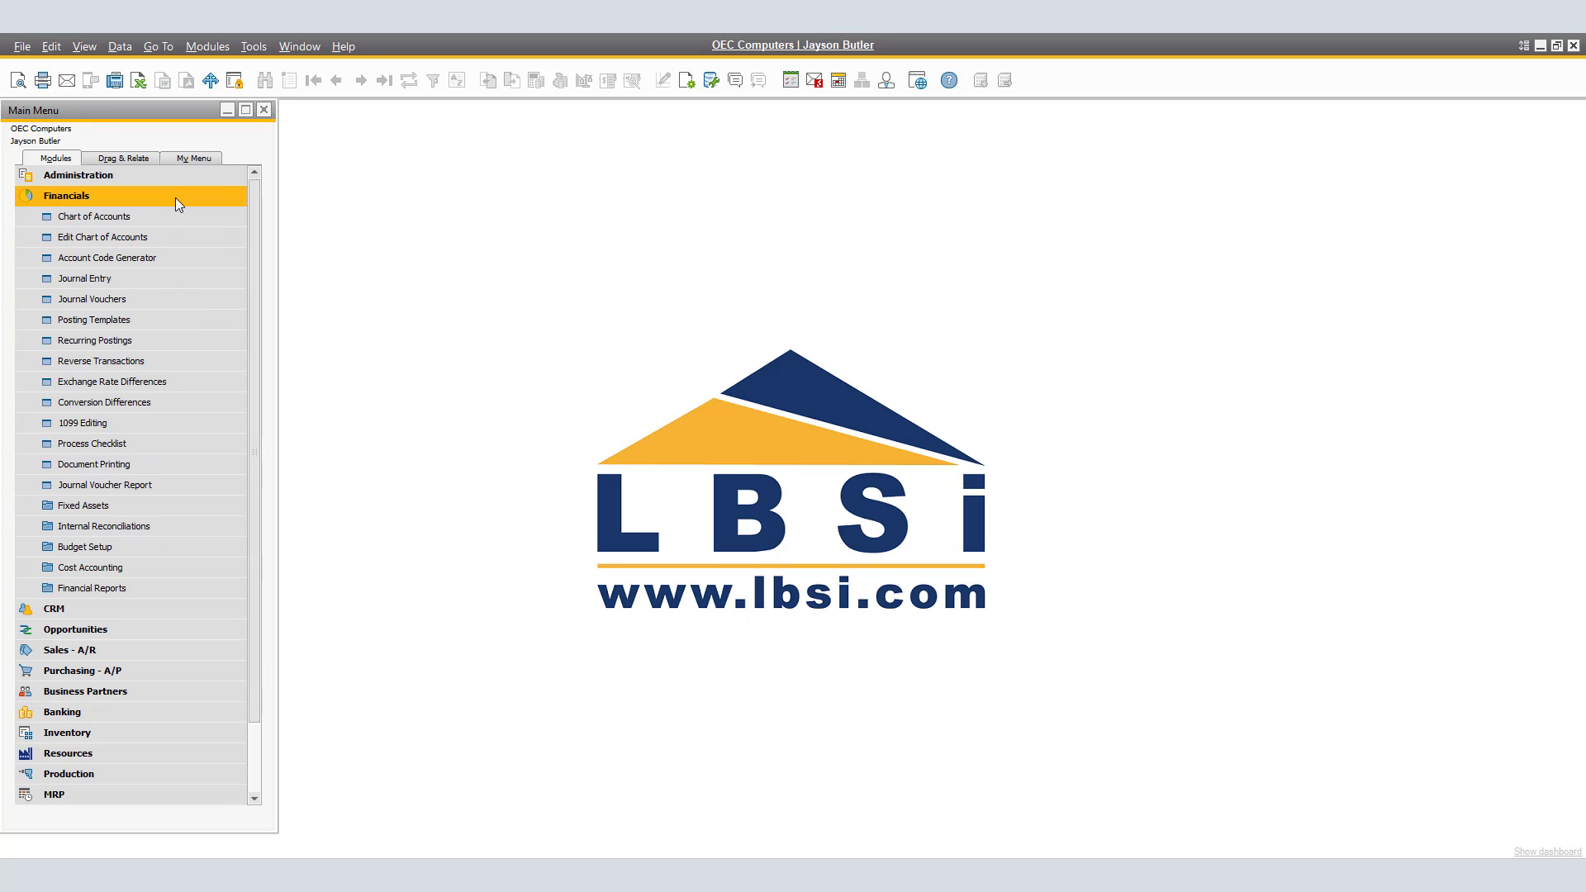
left_click(237, 590)
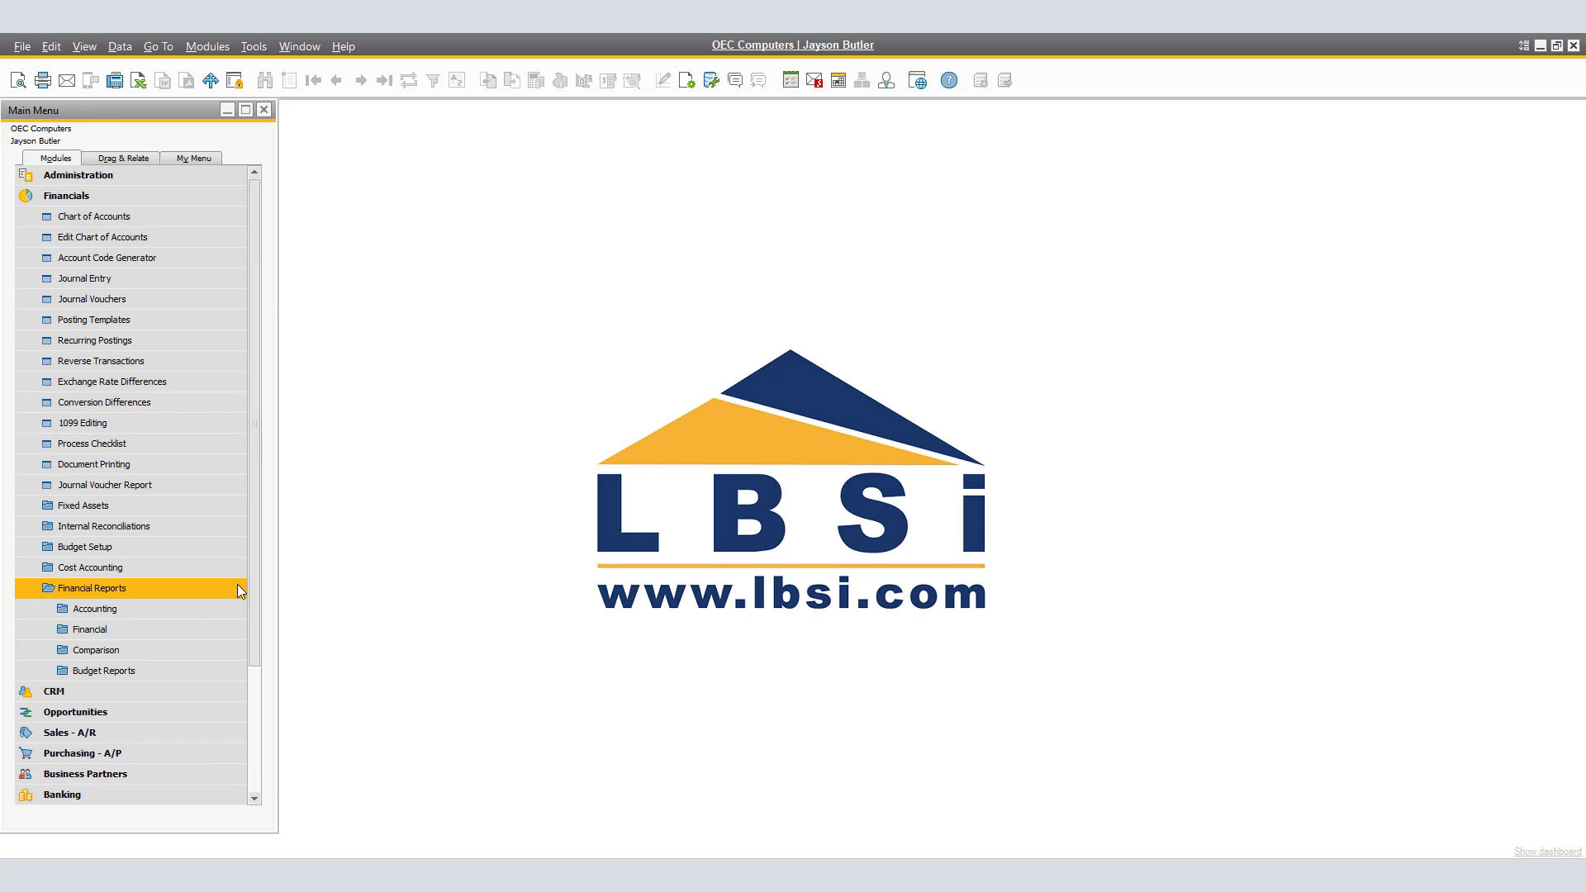
left_click(230, 603)
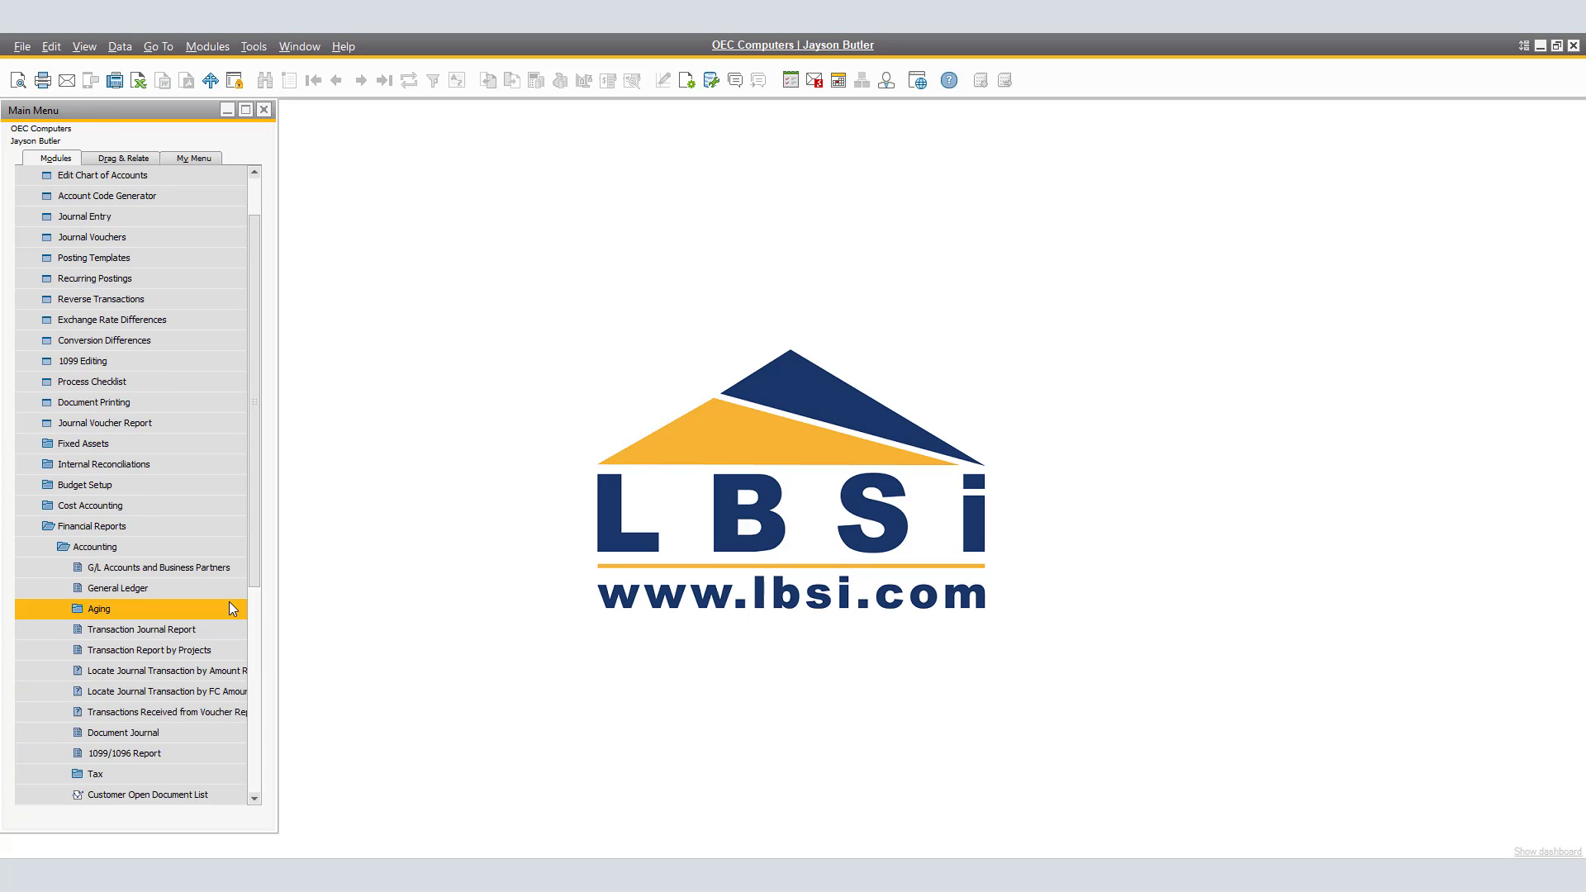
left_click(229, 604)
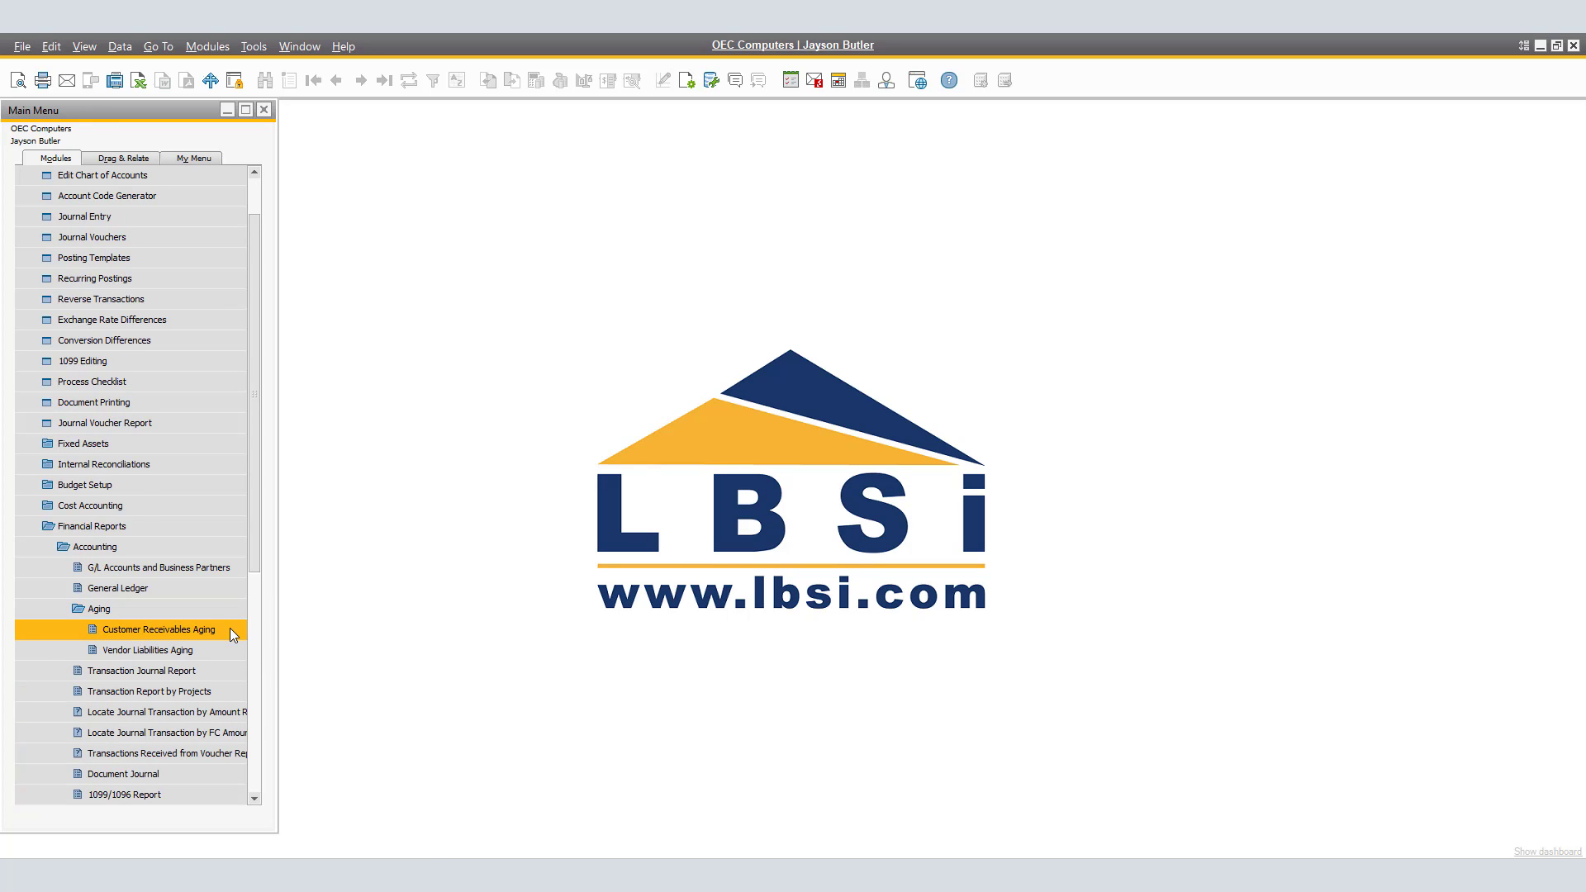
left_click(230, 628)
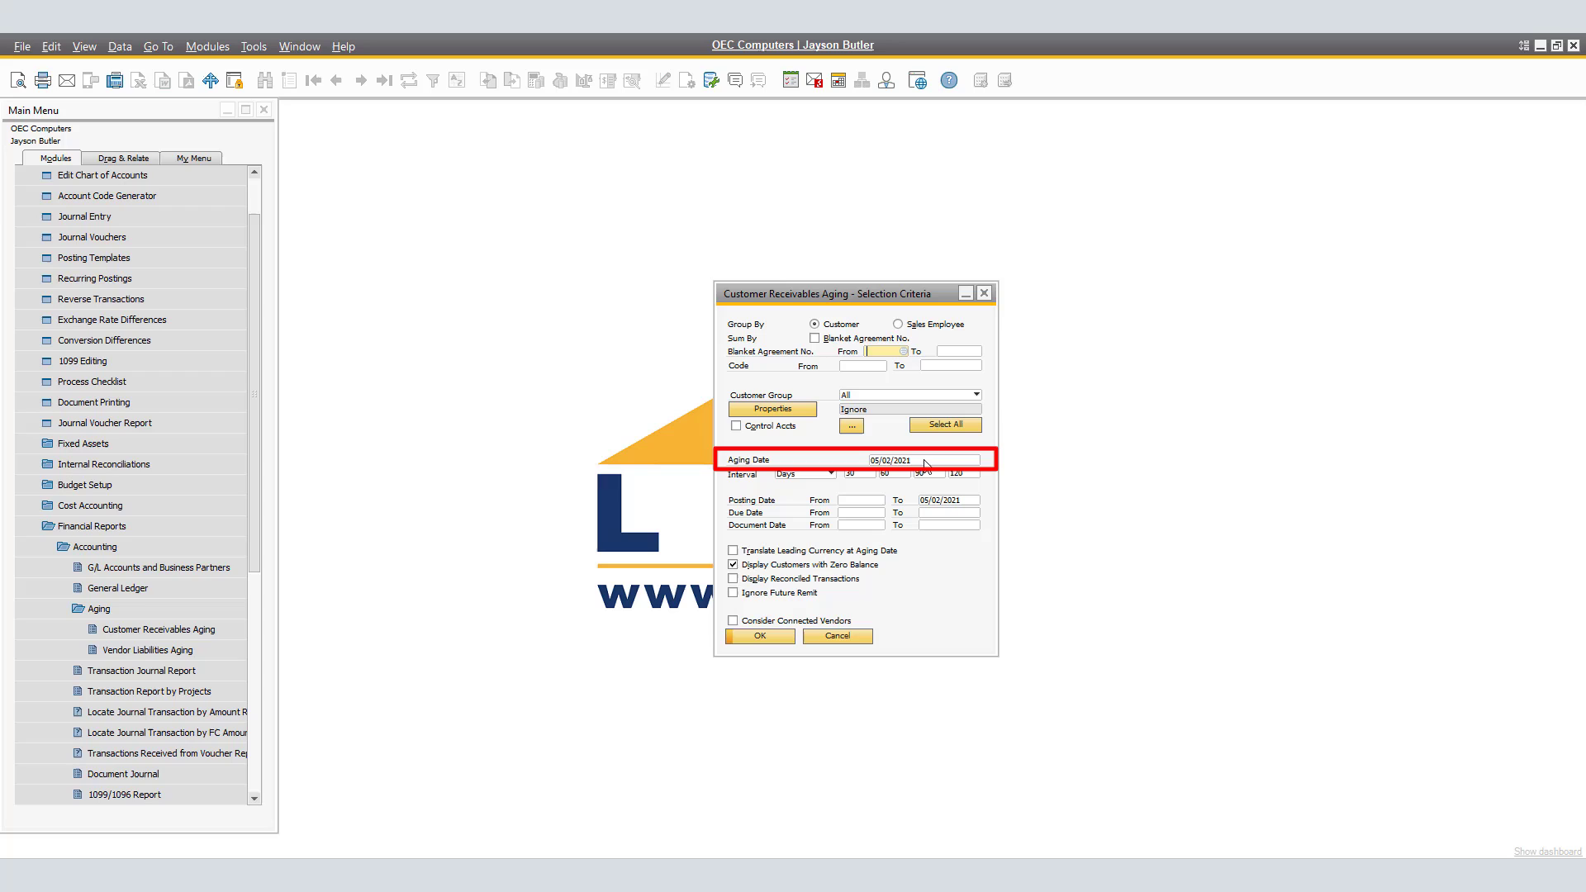
left_click(830, 474)
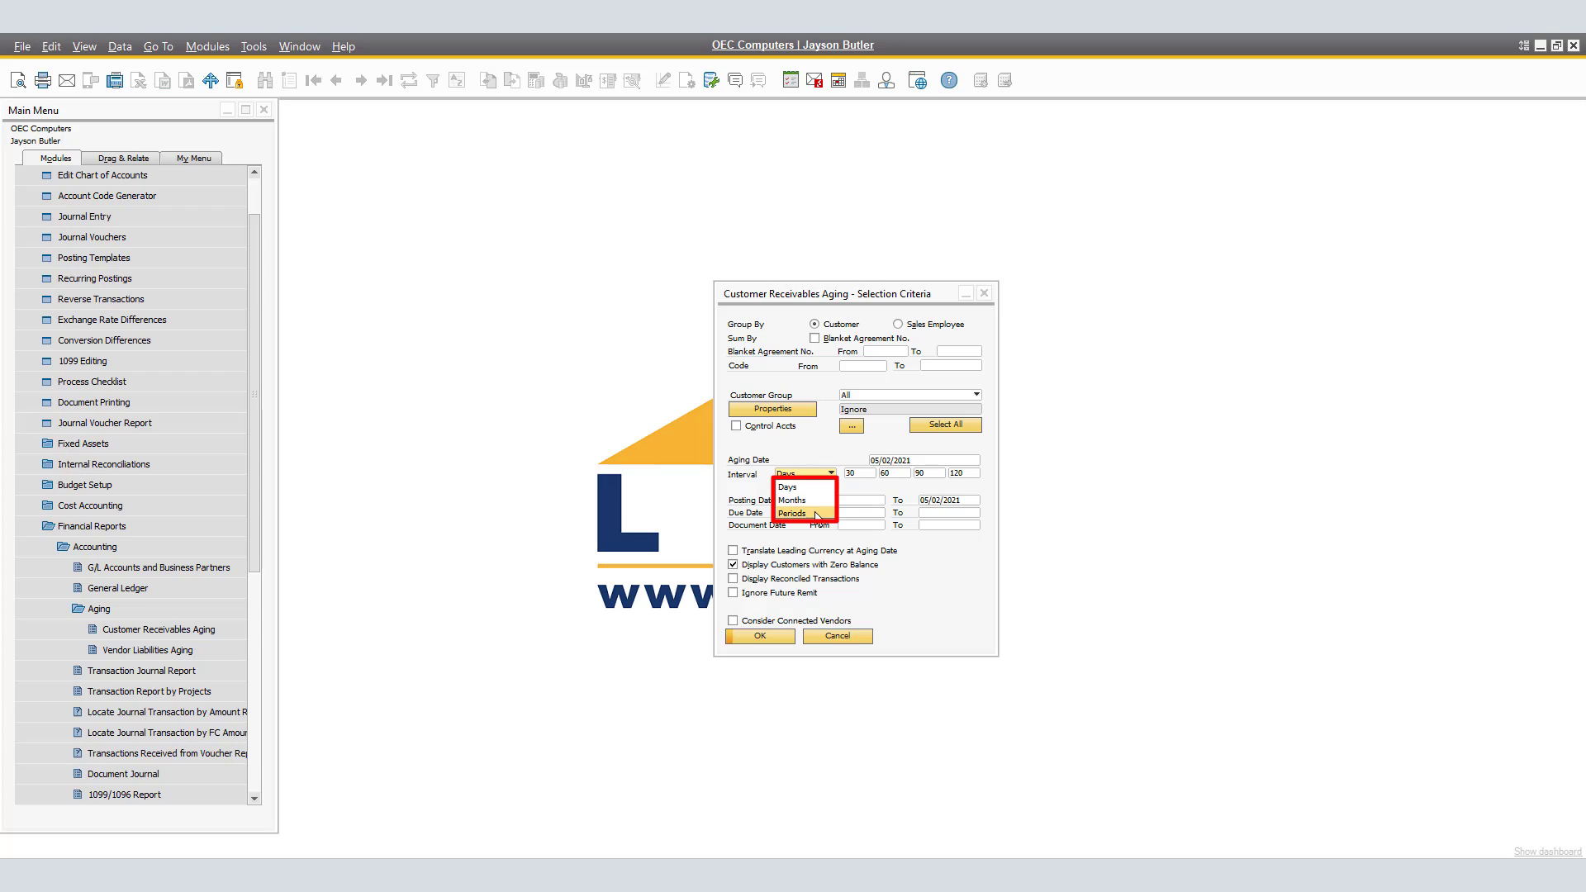
left_click(834, 459)
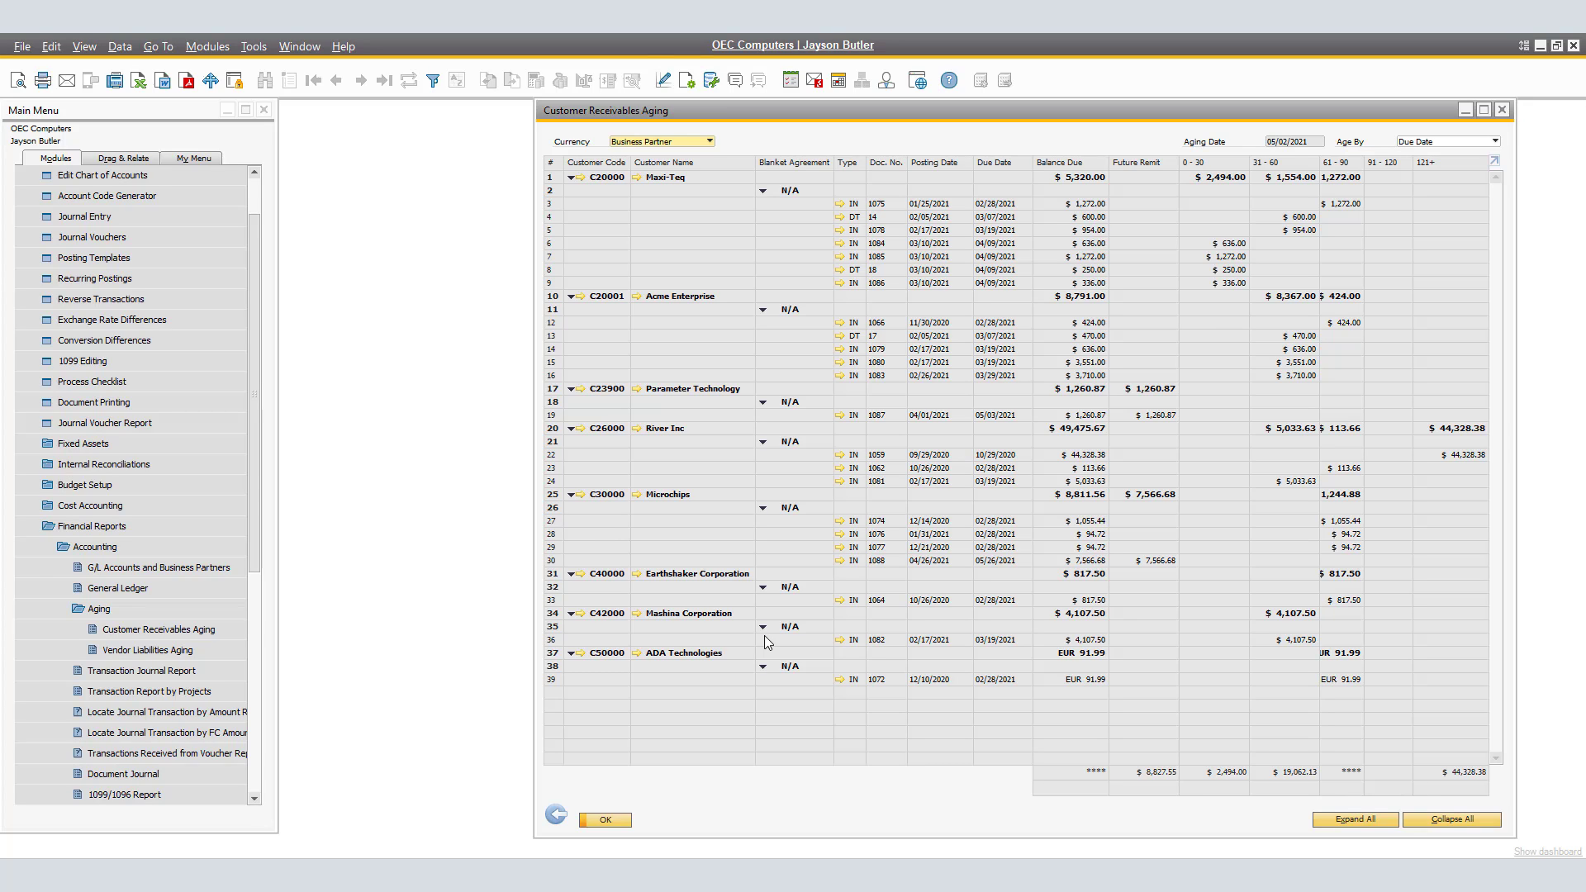
Step: Select the separate Maxi-Teq, Acme Enterprise, River Inc and Earthshaker Corporation customer rows together in the aging report
left_click(553, 178)
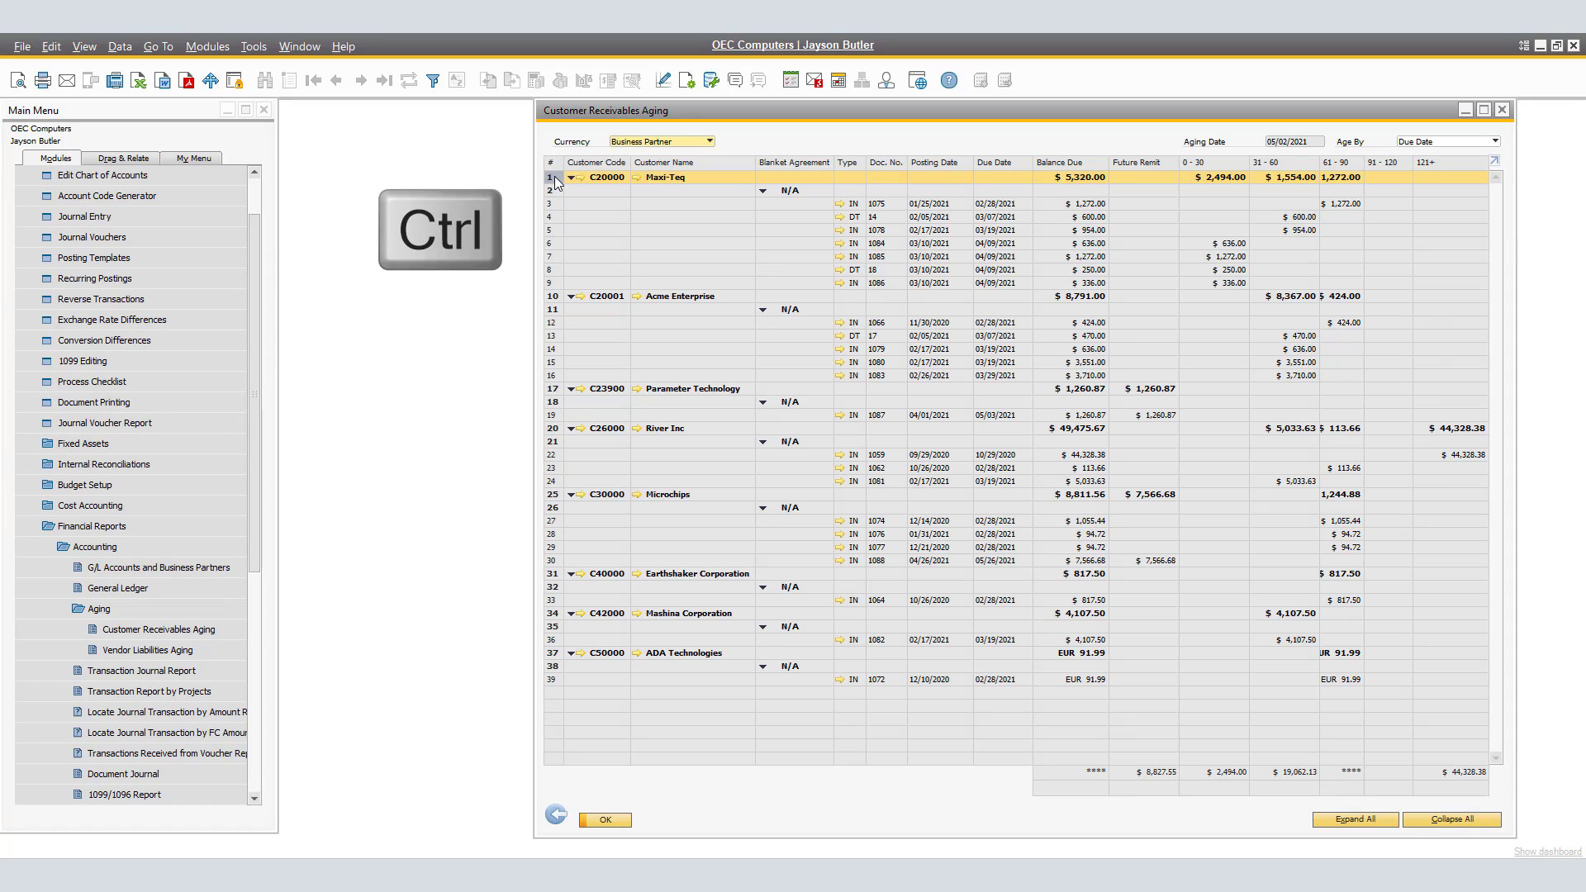
left_click(561, 296, "ctrl")
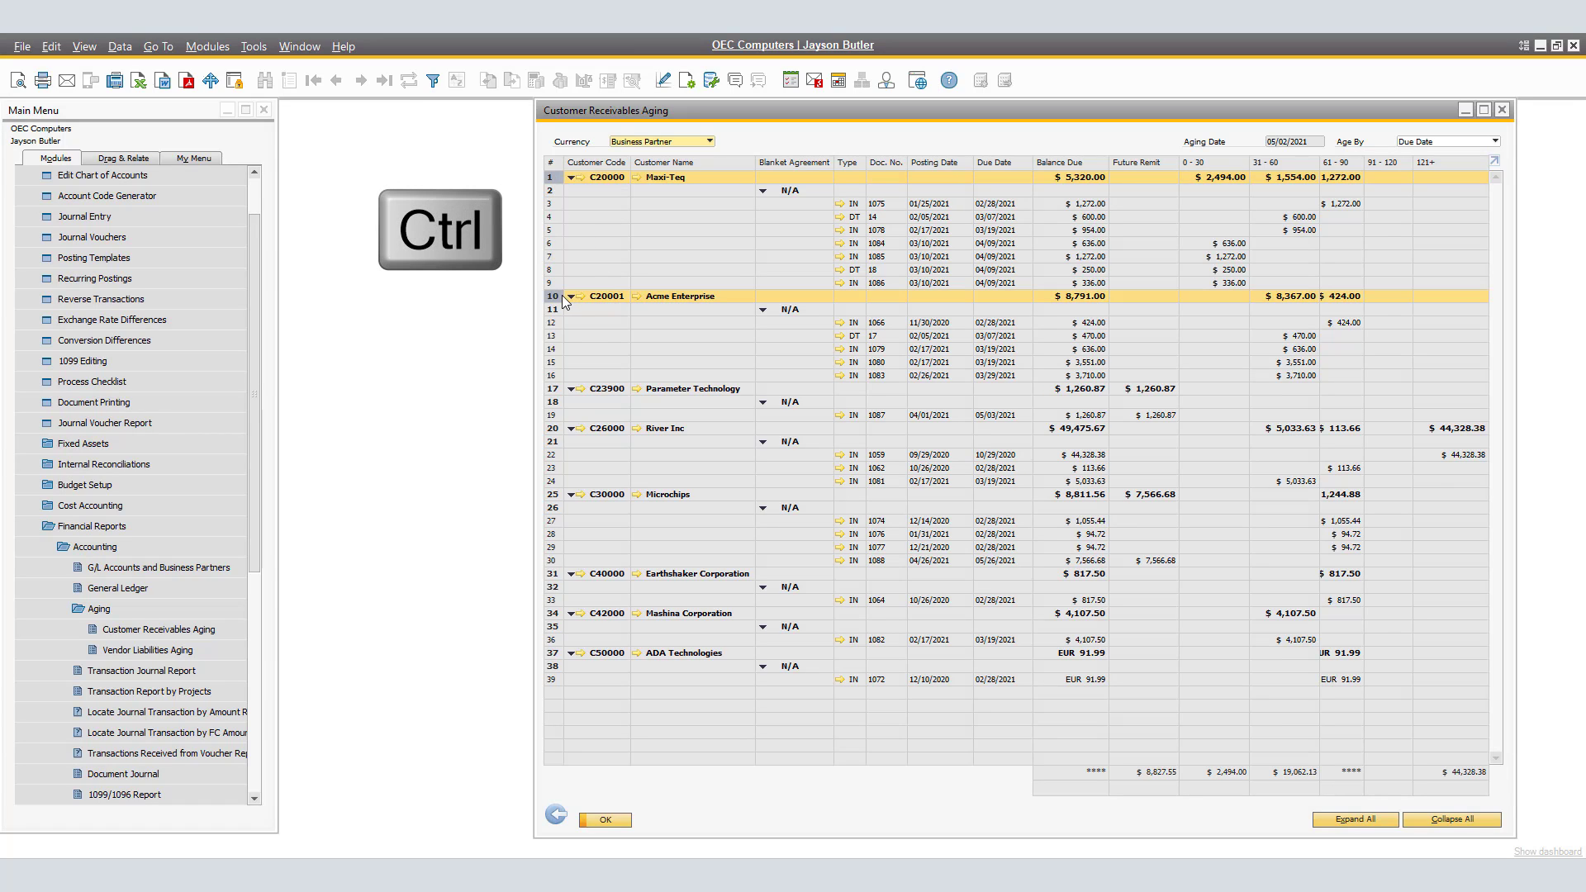
left_click(561, 429, "ctrl")
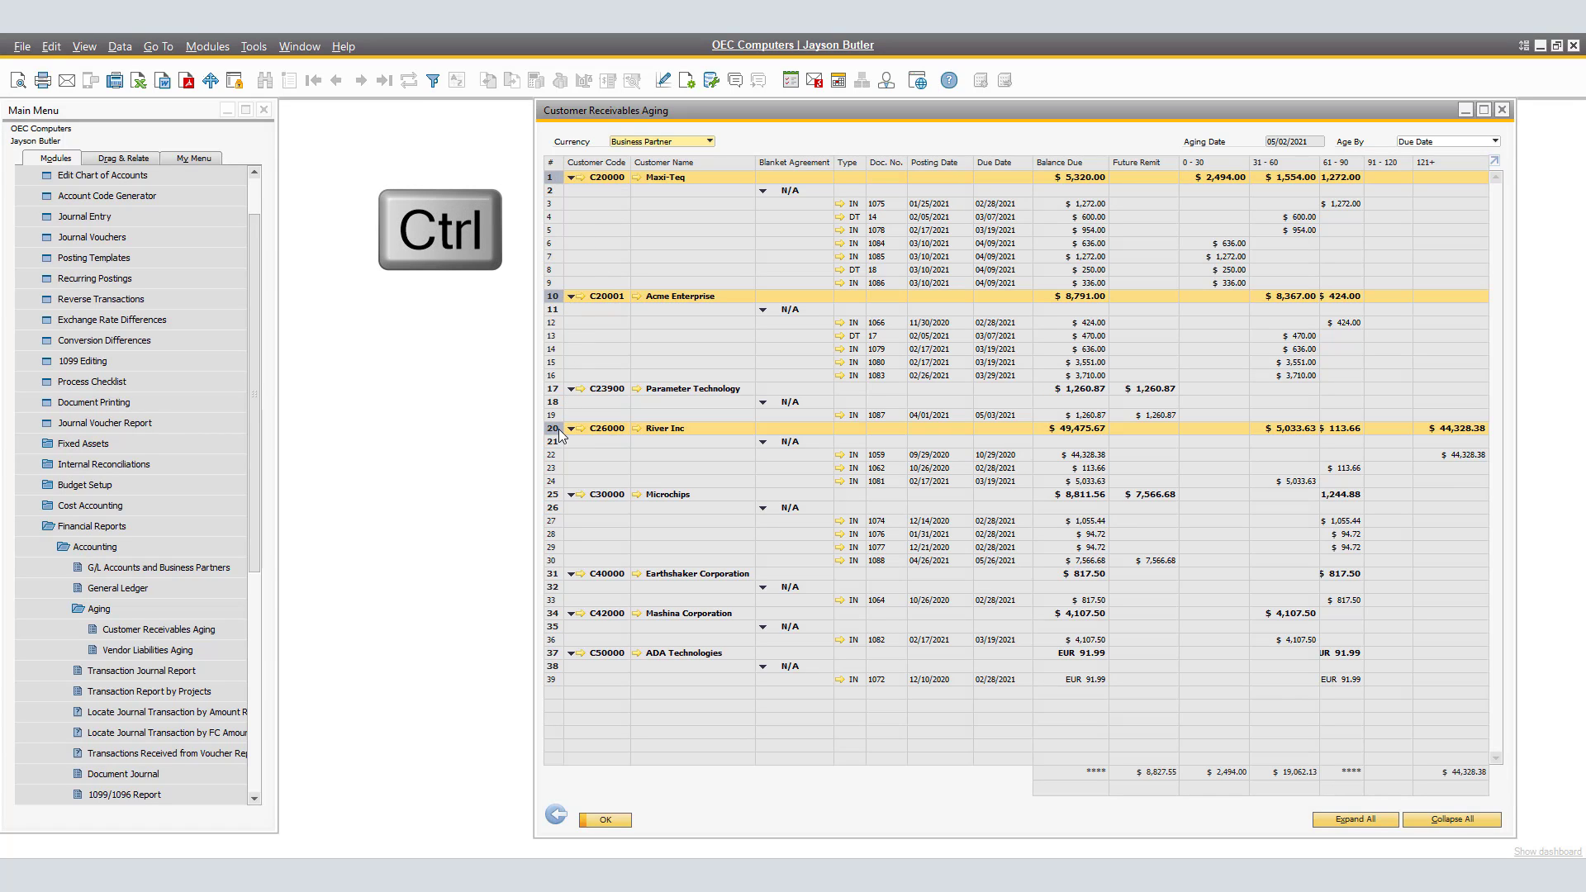
left_click(558, 573, "ctrl")
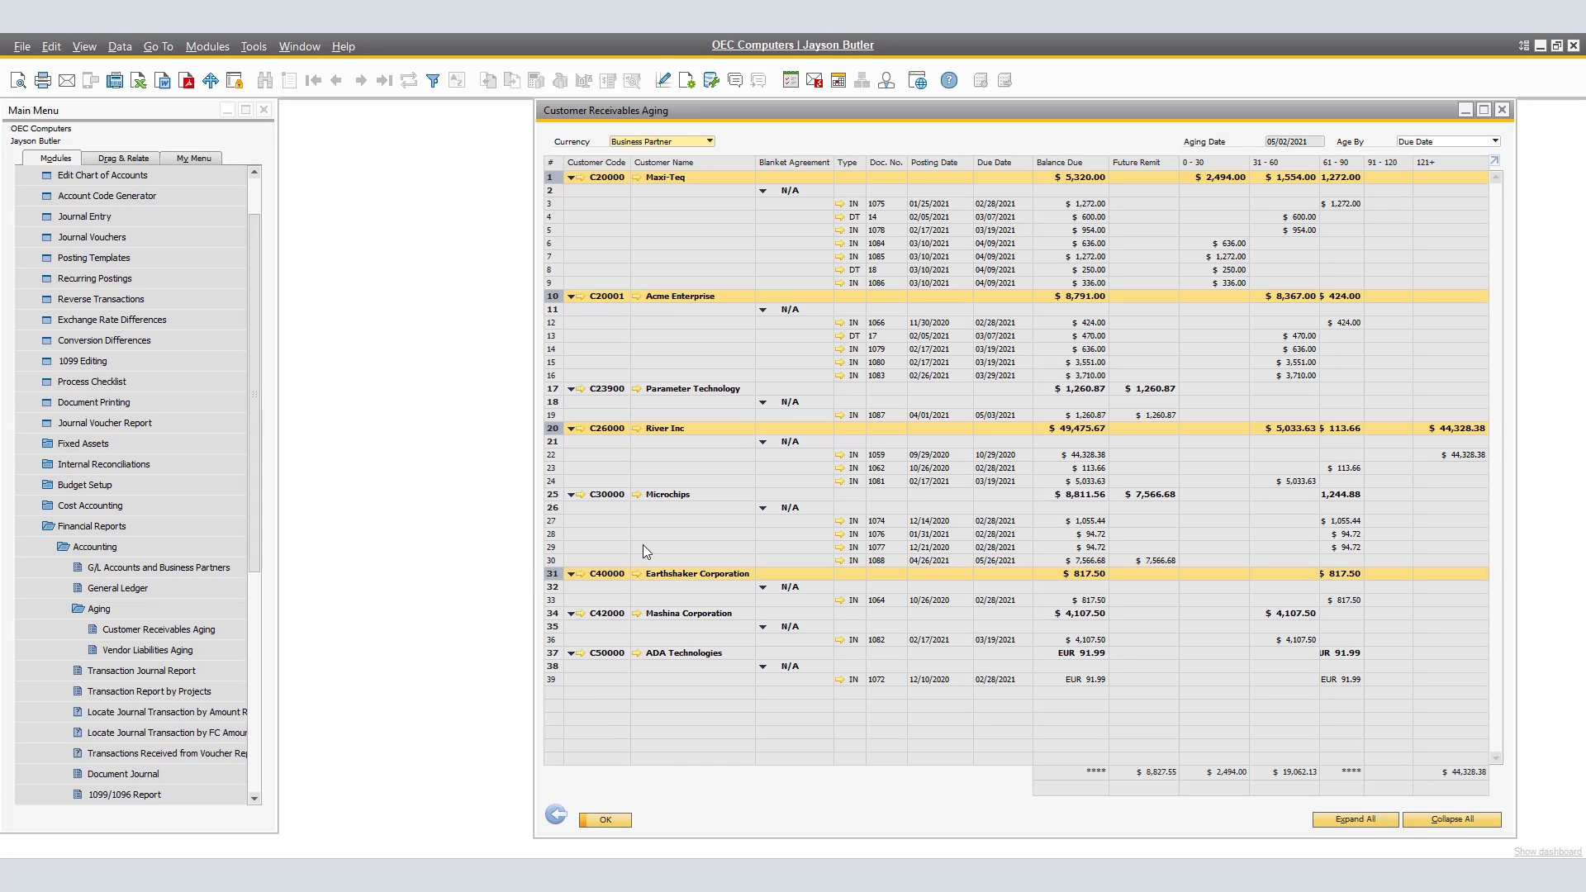
Step: Select the continuous range of rows from Maxi-Teq through Earthshaker Corporation, and clear the selection
left_click(553, 177)
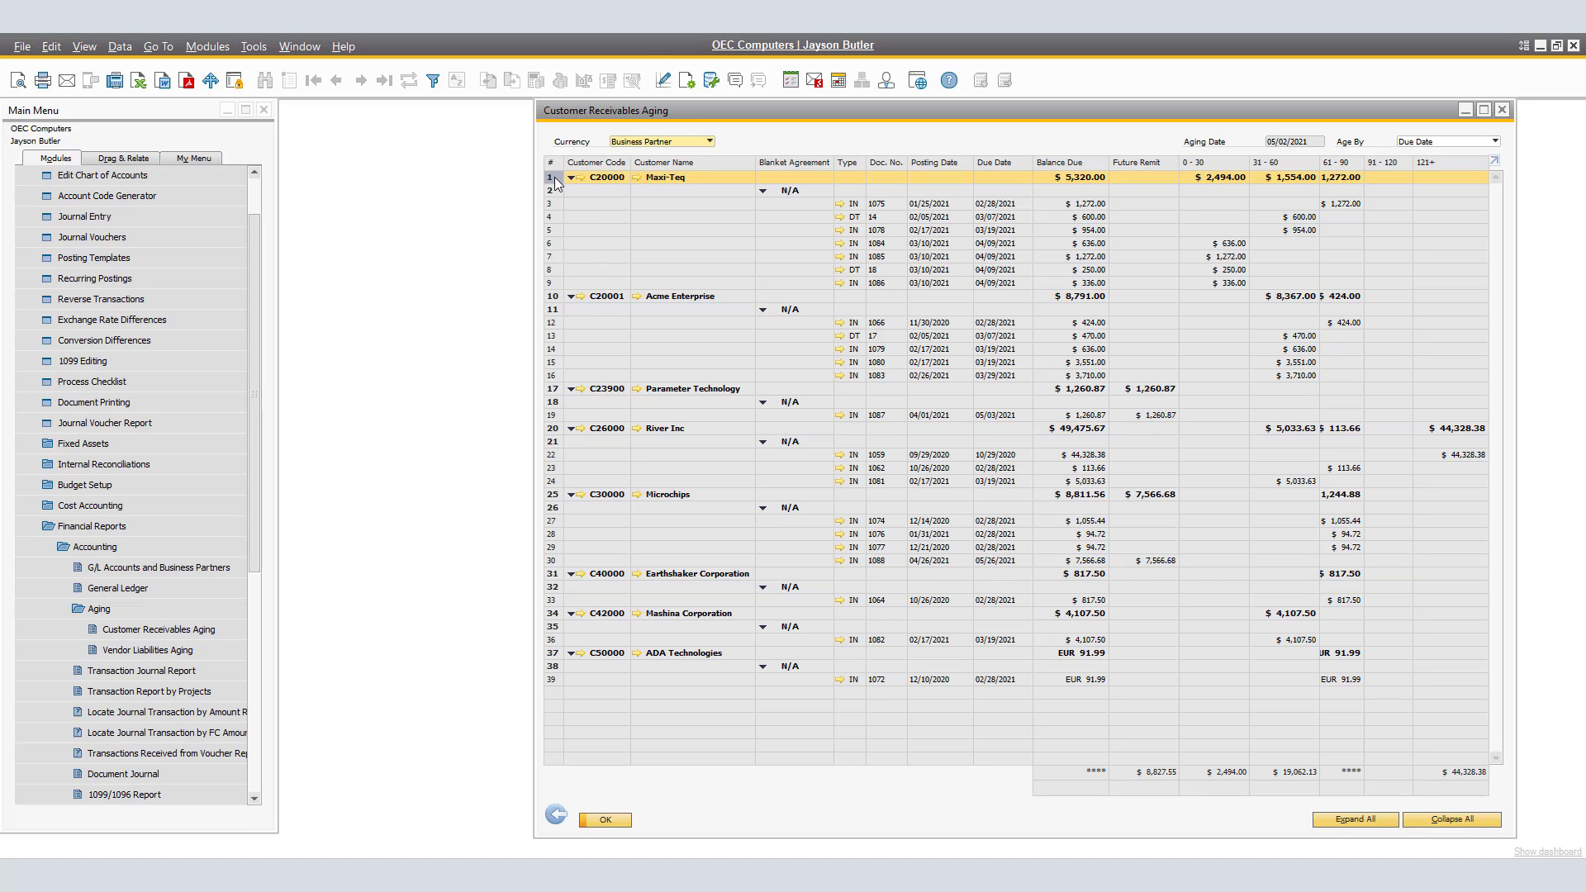
left_click(549, 575, "shift")
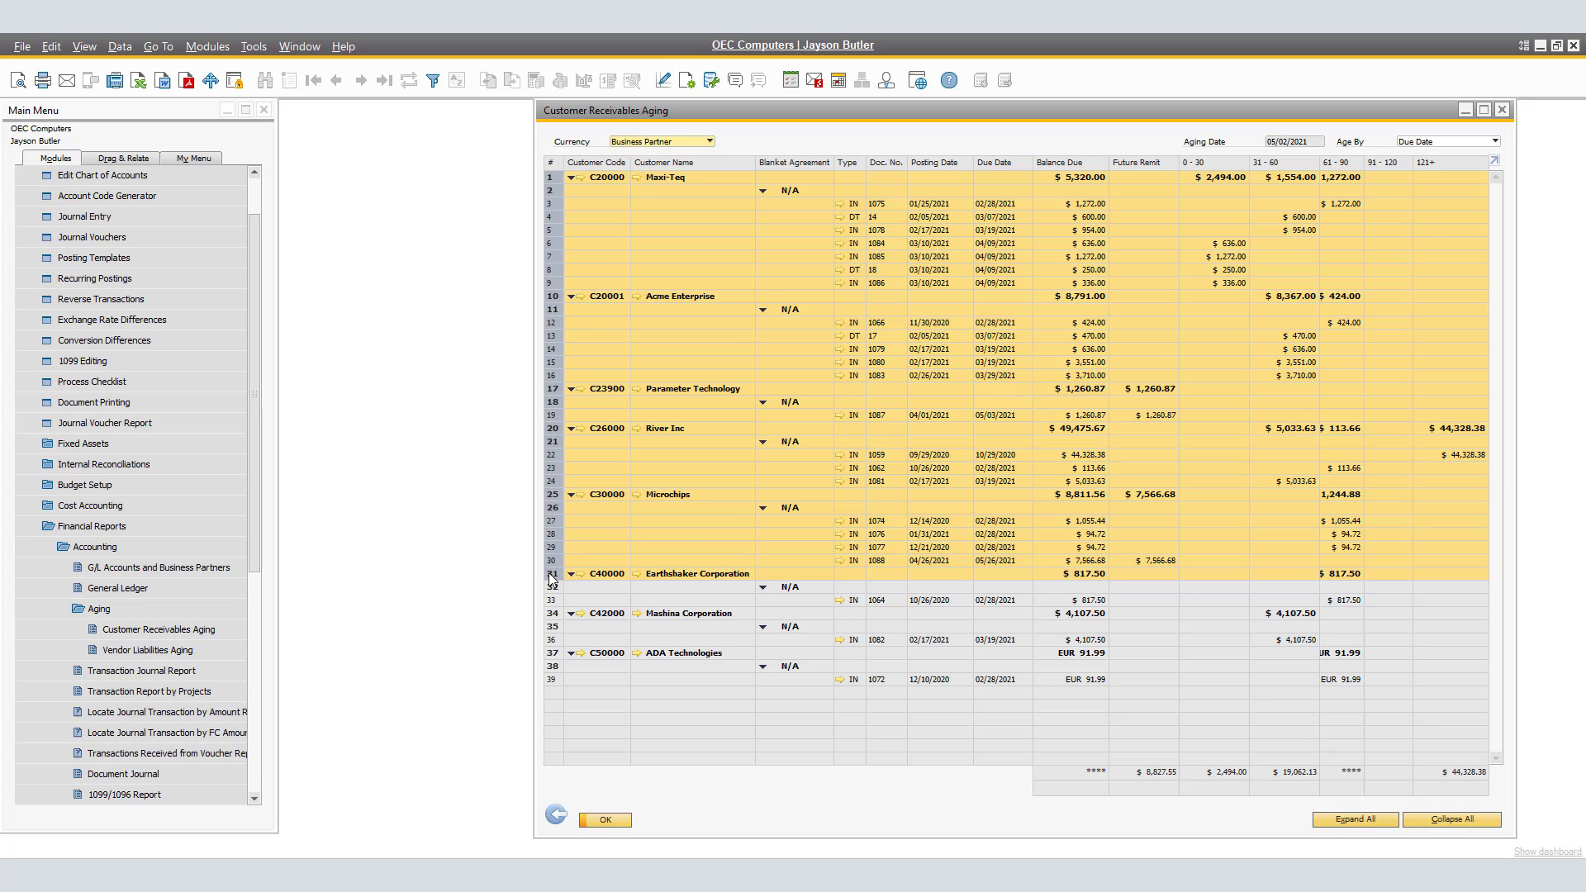
left_click(1107, 279)
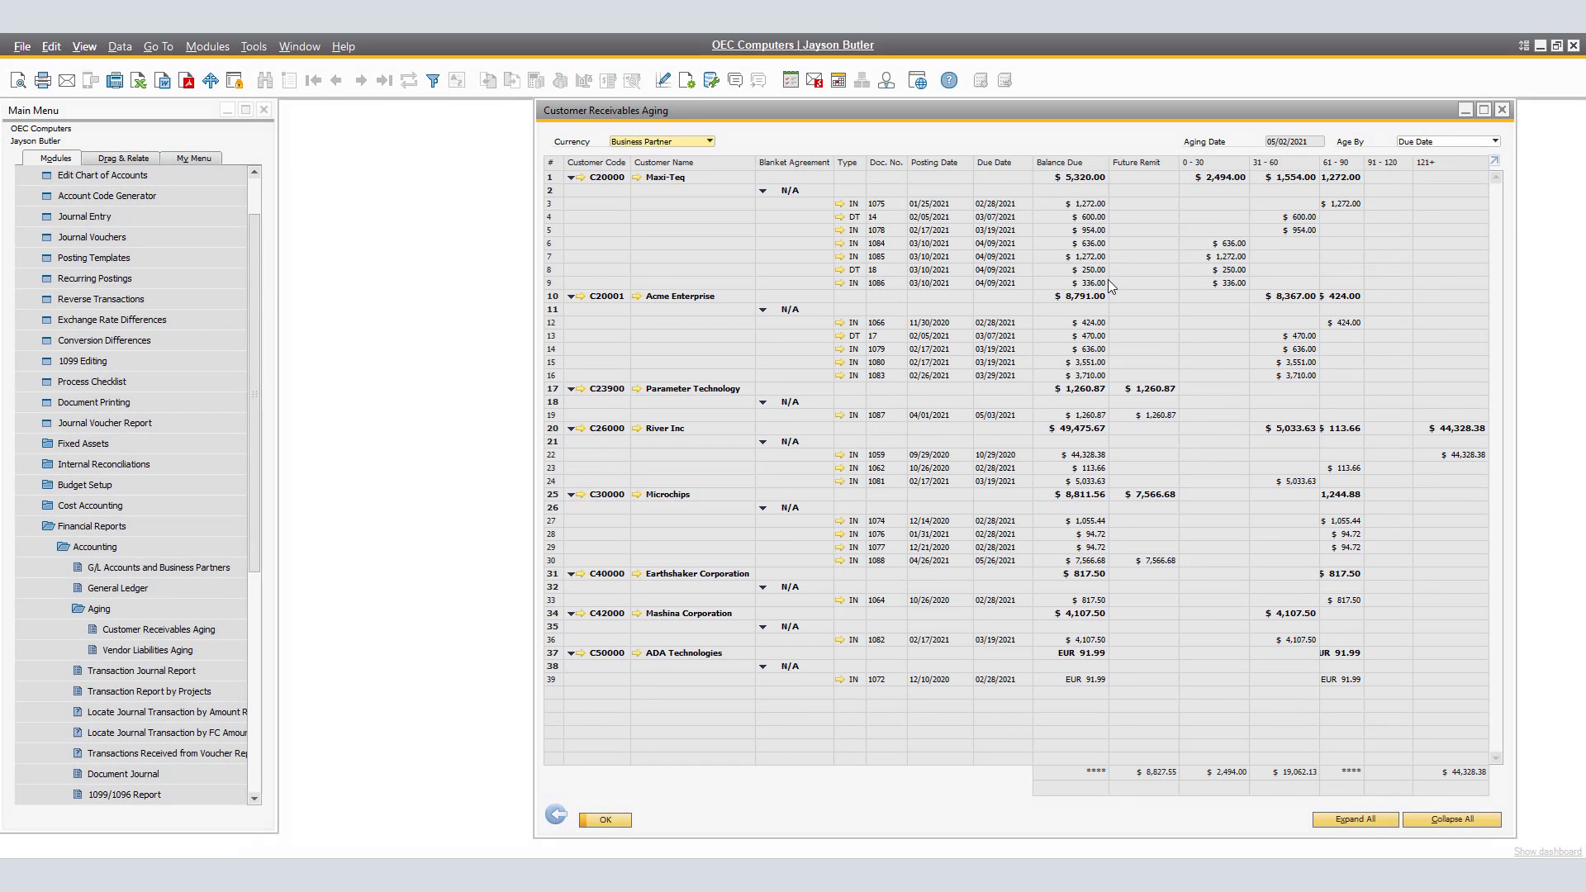
left_click(22, 46)
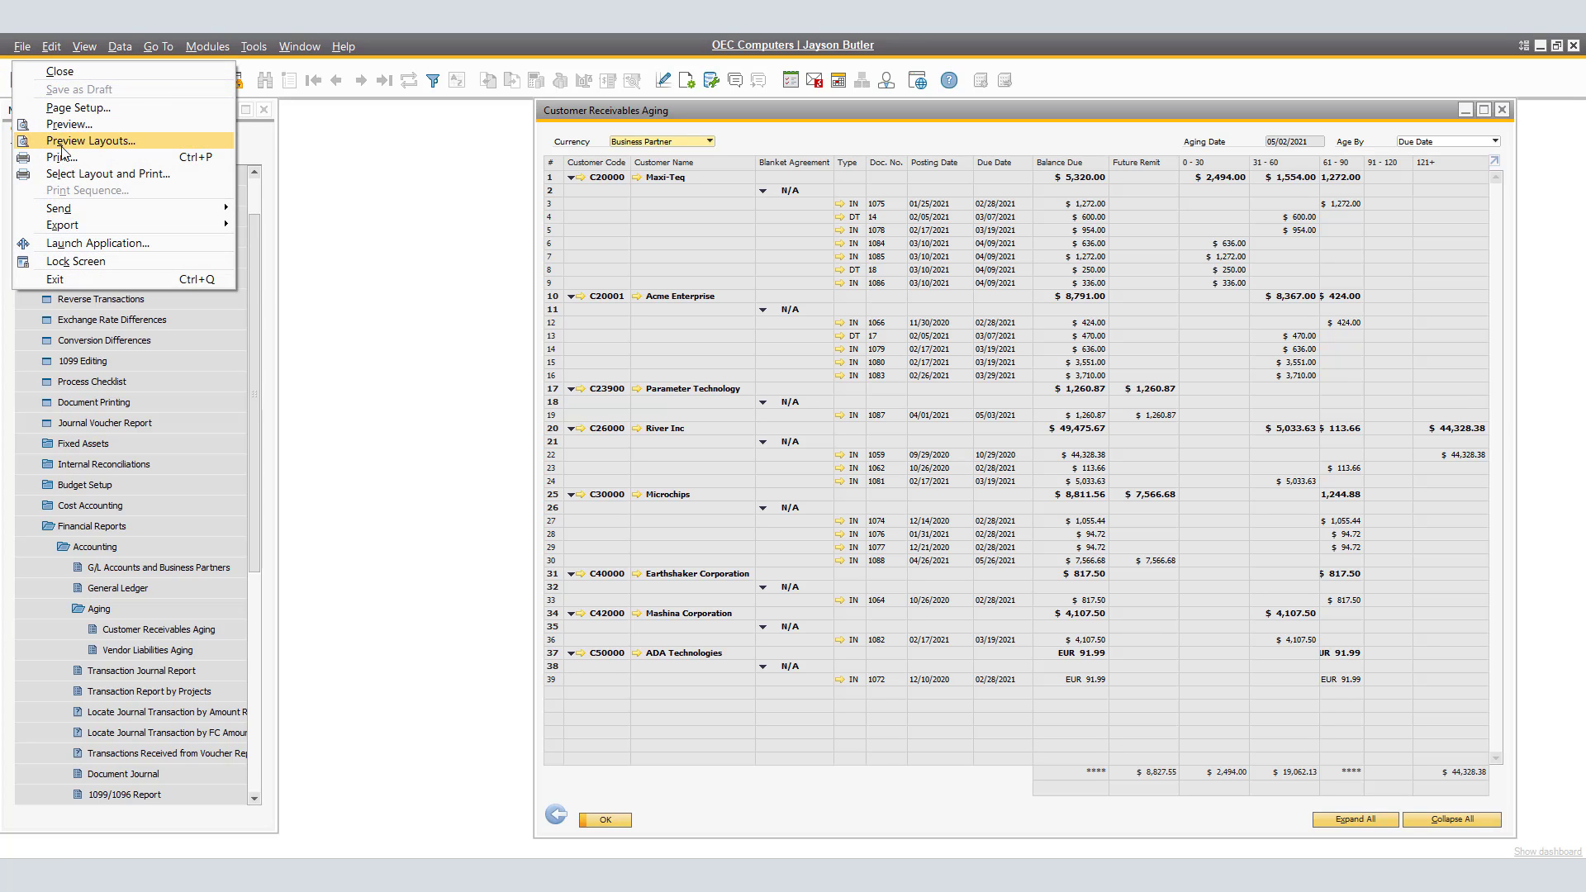
mouse_move(72, 209)
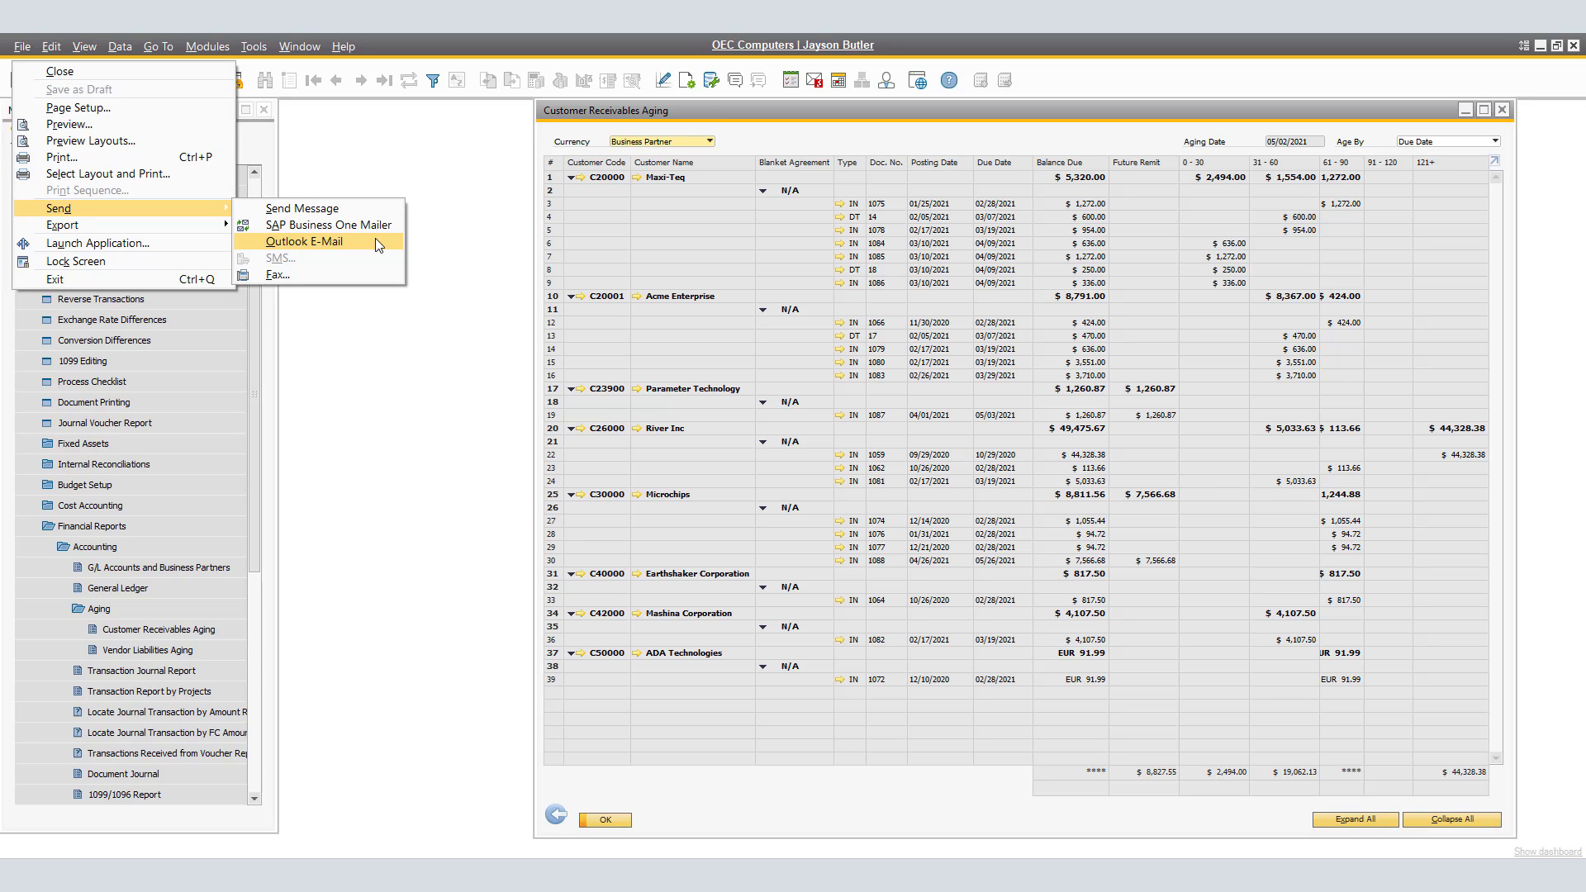
left_click(375, 240)
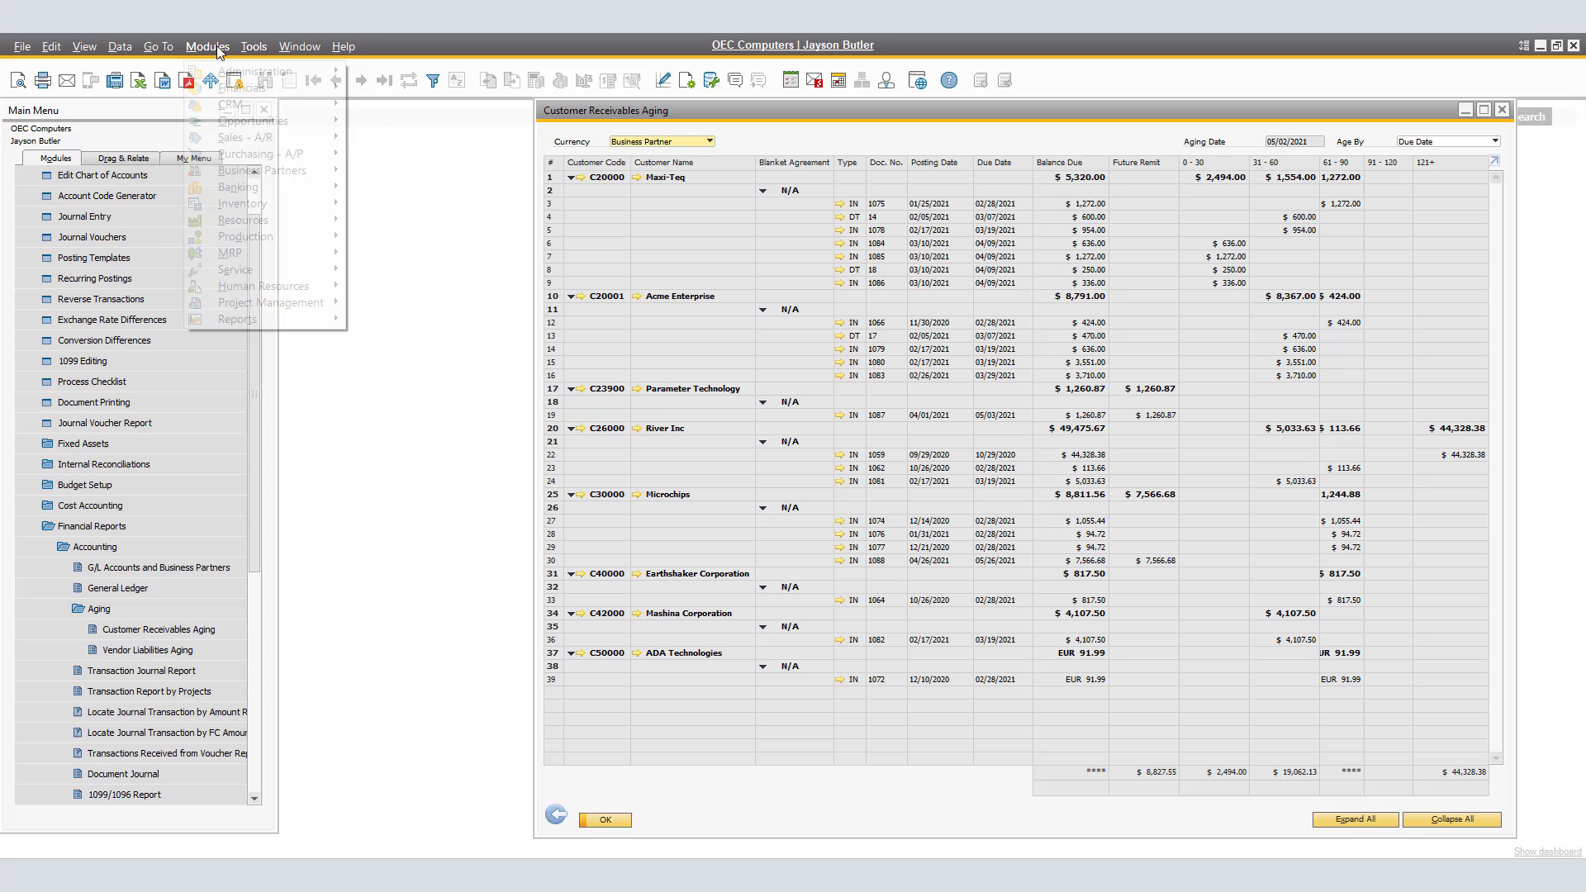
mouse_move(256, 72)
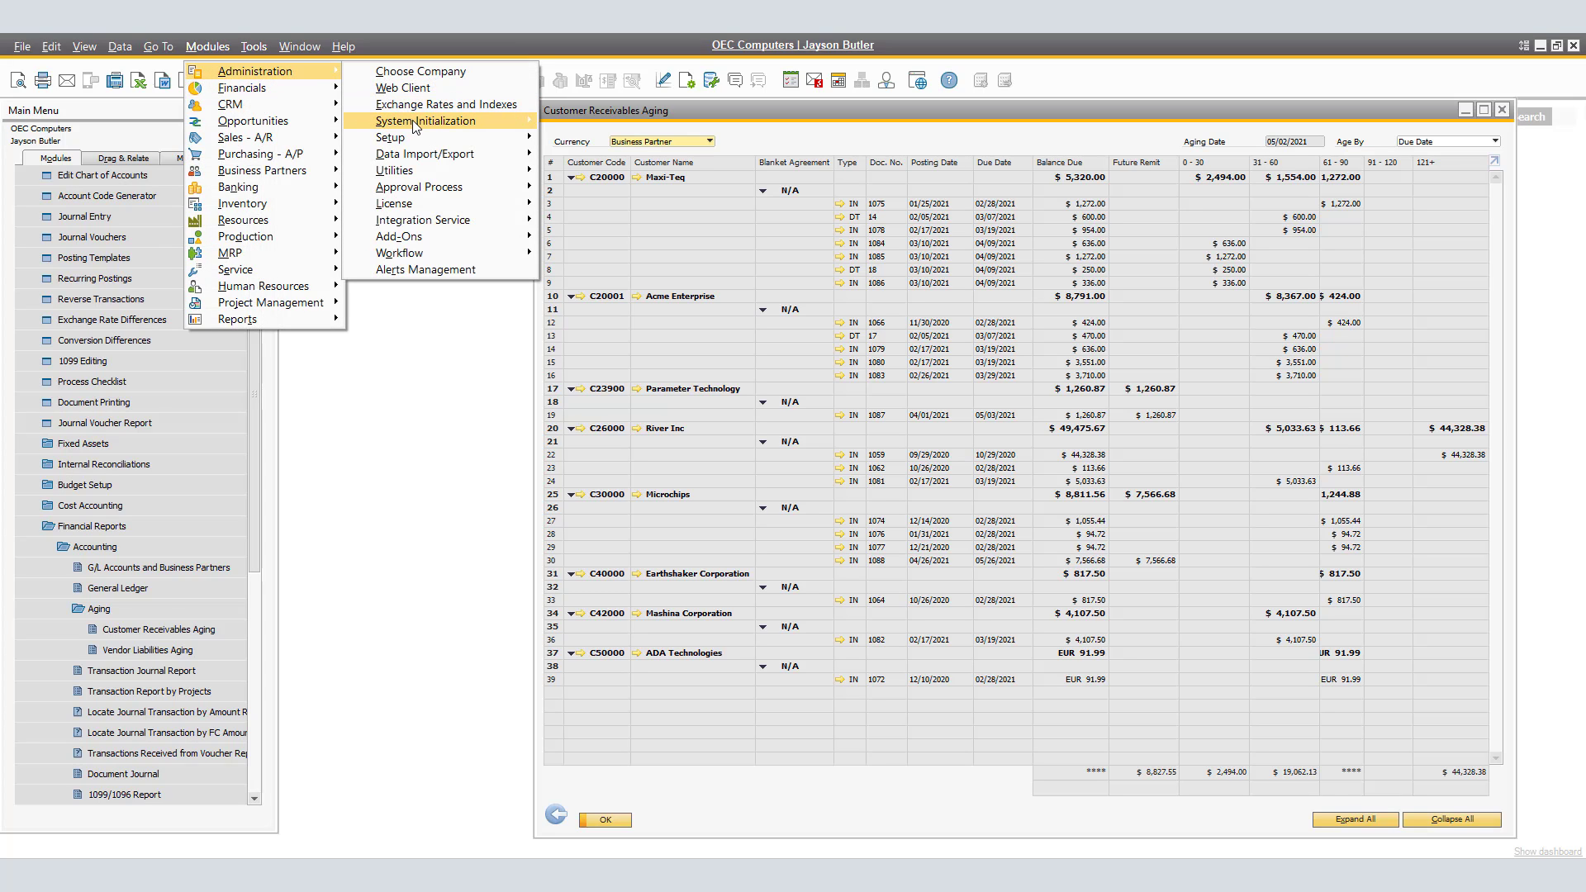
mouse_move(415, 127)
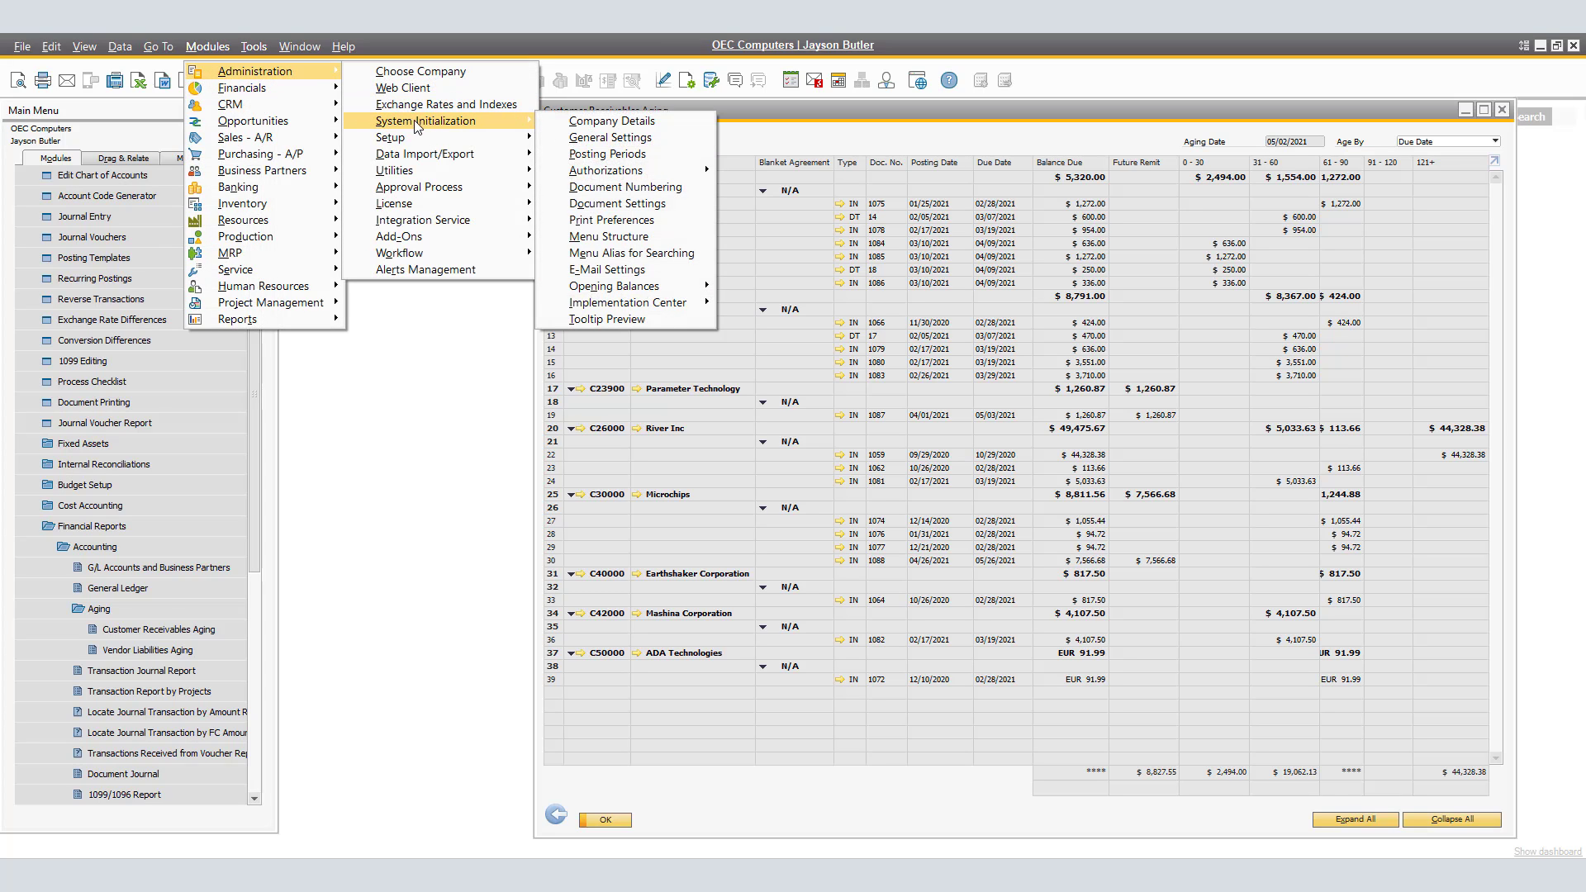
left_click(615, 141)
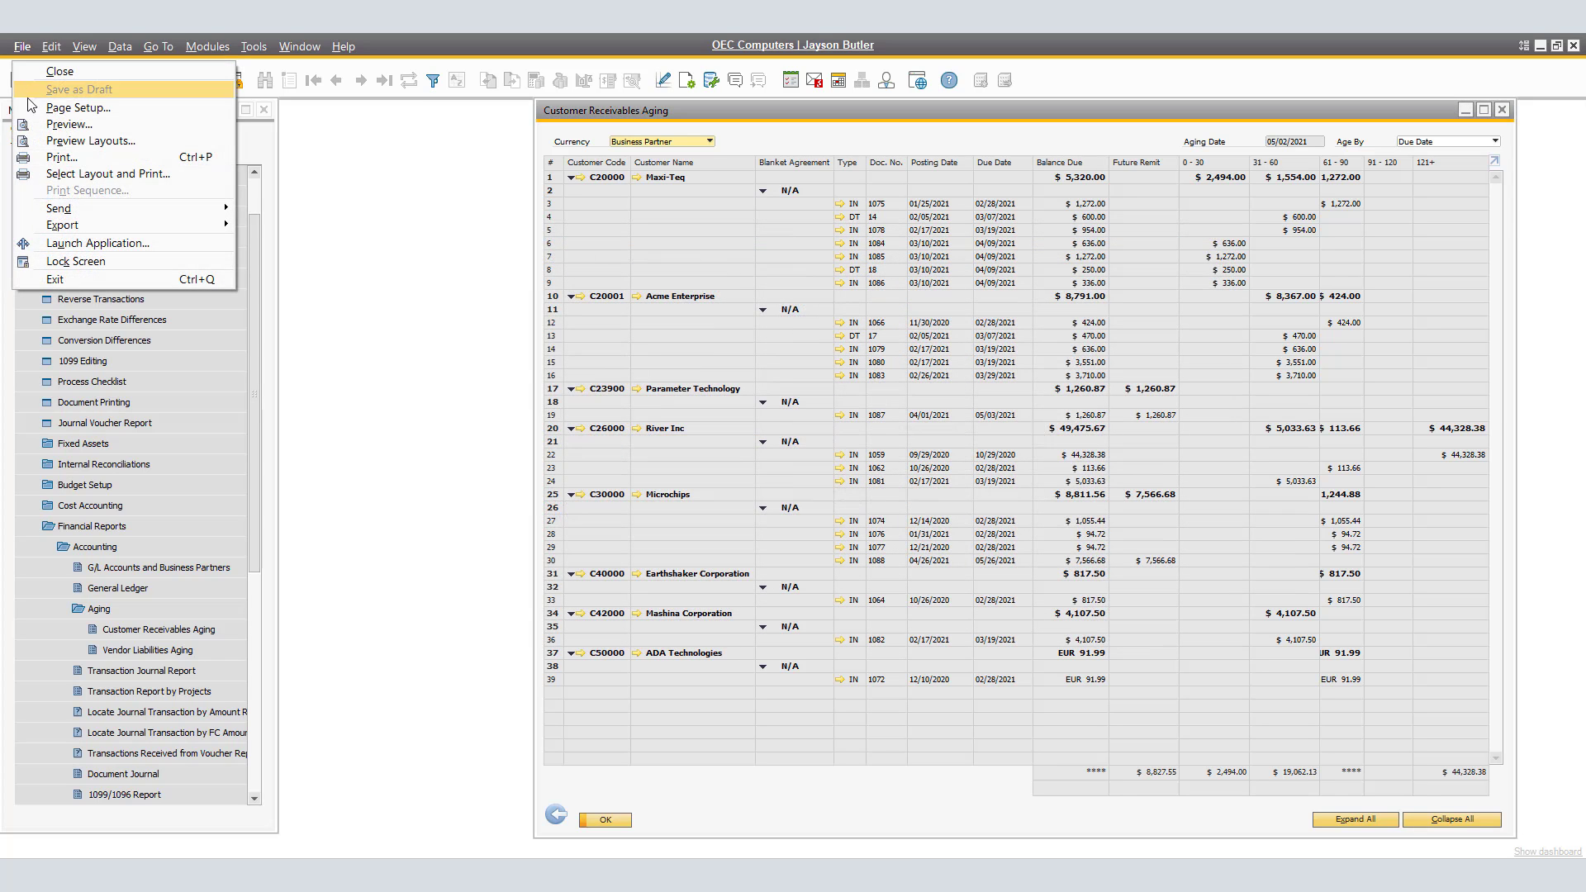
Step: Prepare the customer aging statements for sending as Outlook e-mails, using the Accountants e-mail group
mouse_move(58, 208)
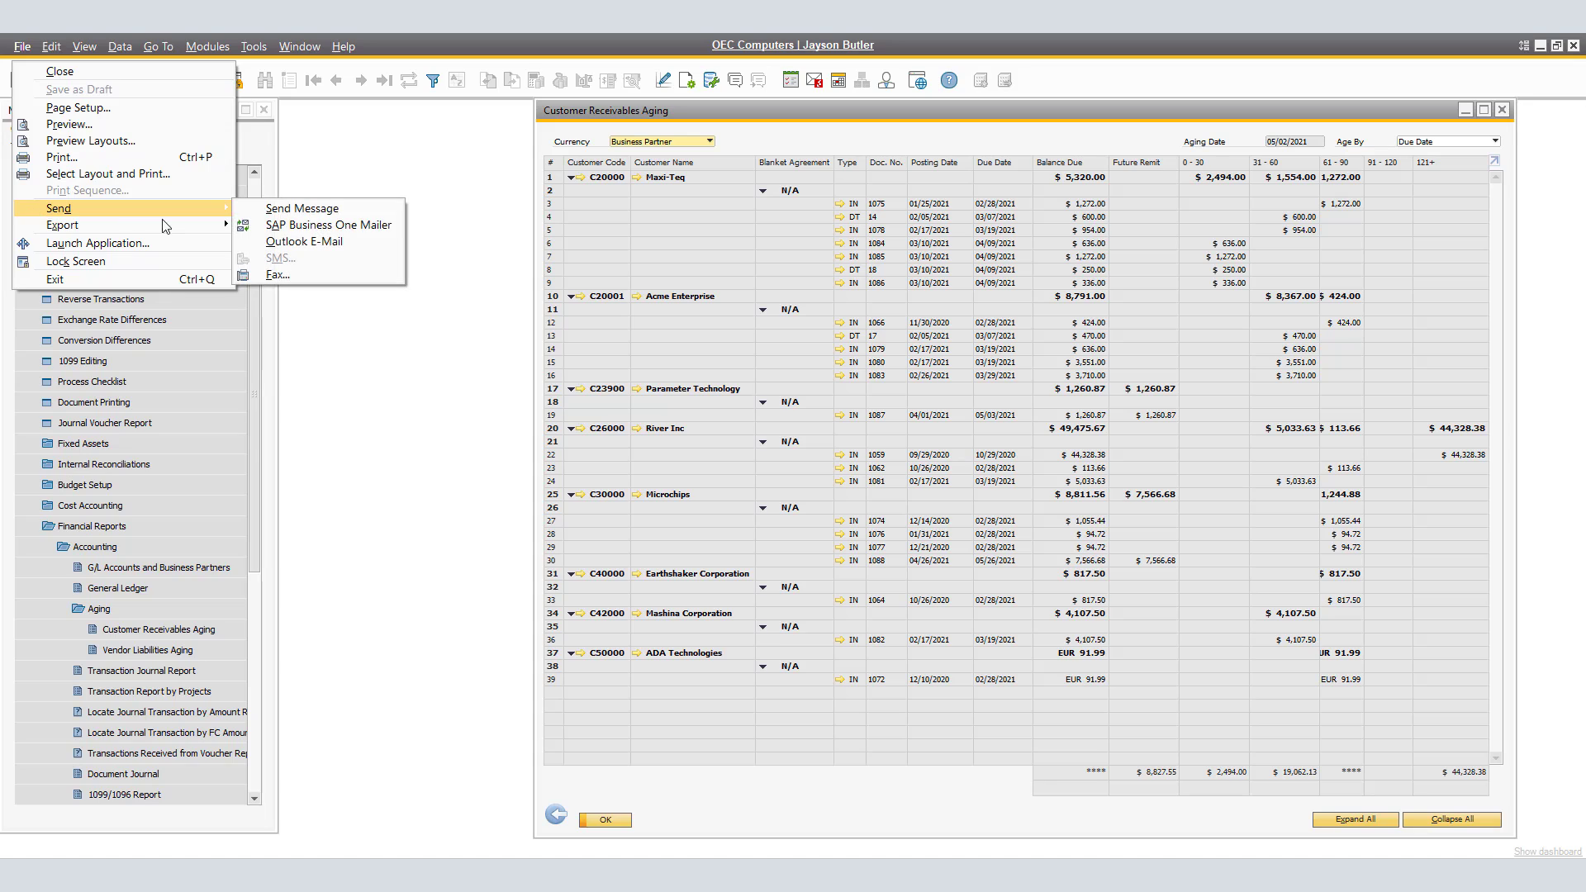
left_click(312, 243)
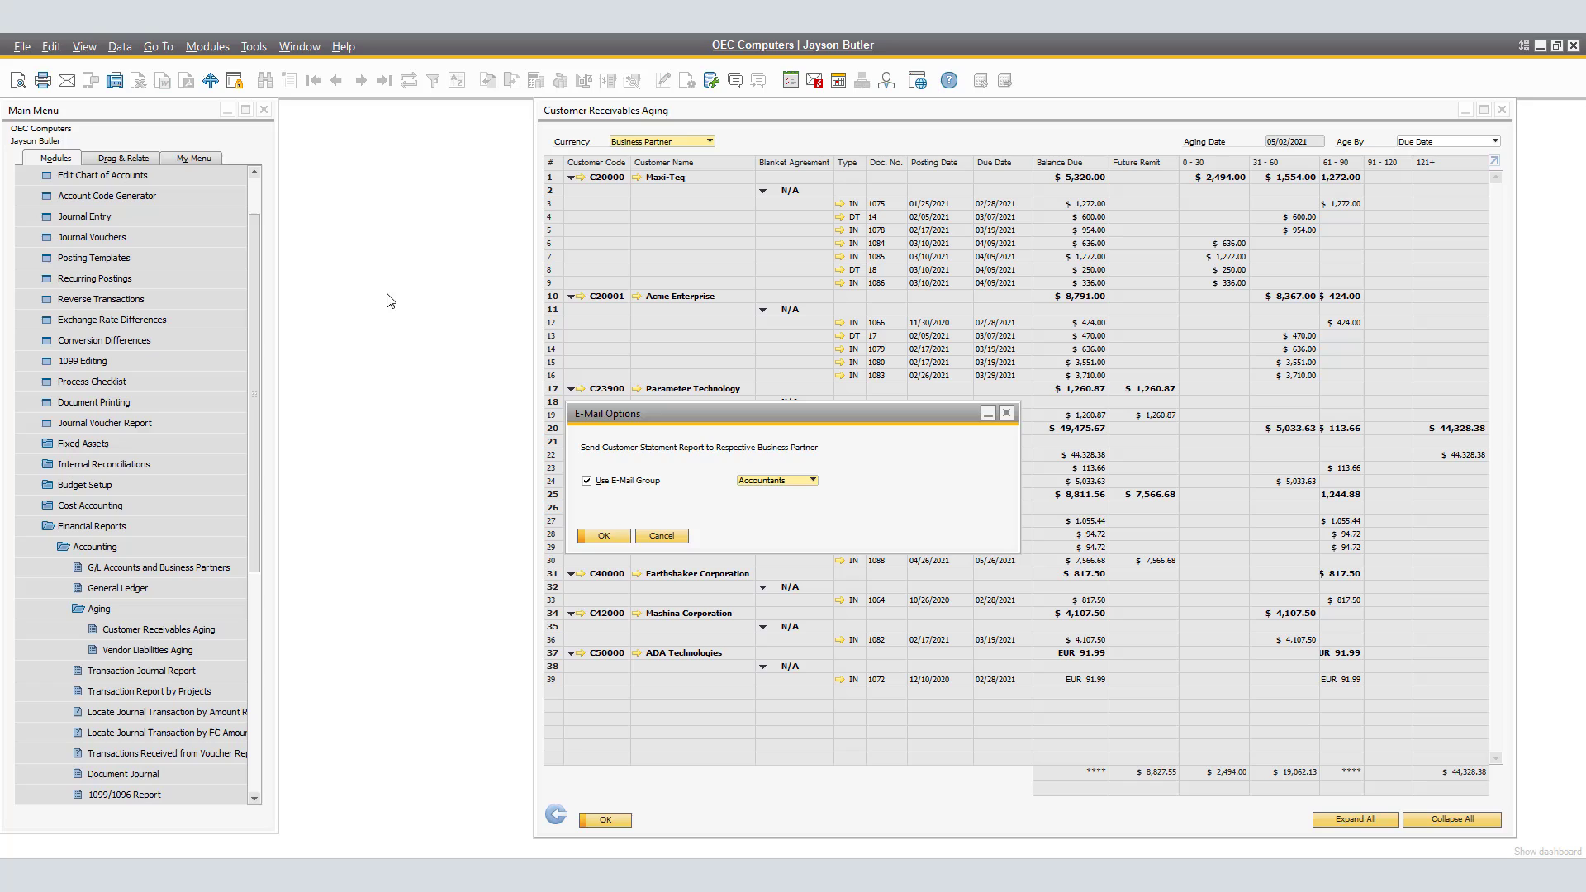
left_click(805, 482)
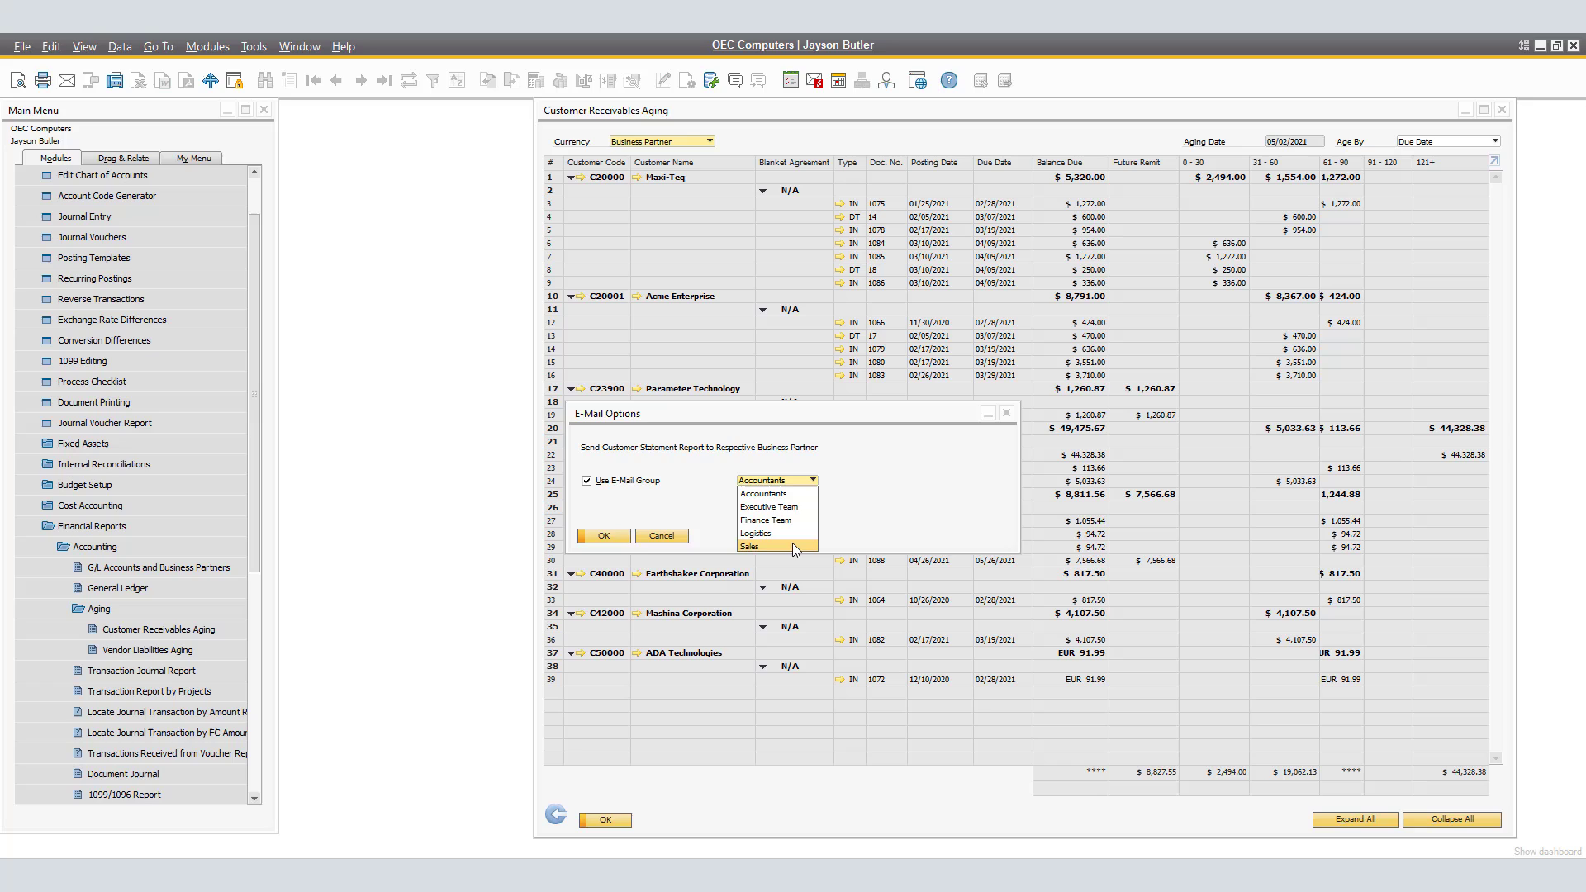
left_click(791, 495)
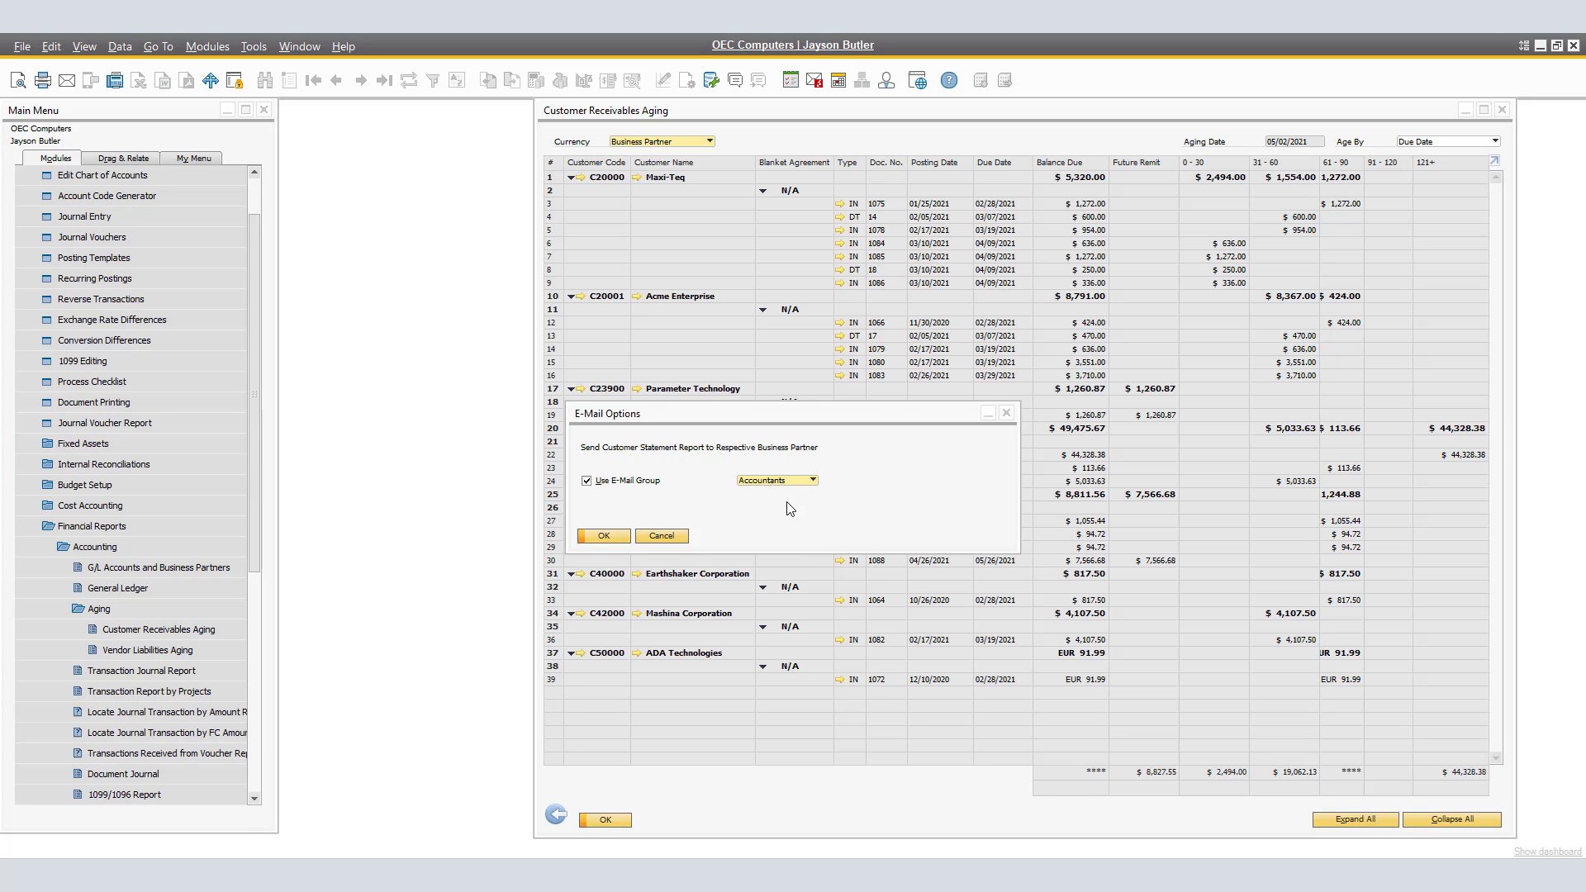
left_click(604, 537)
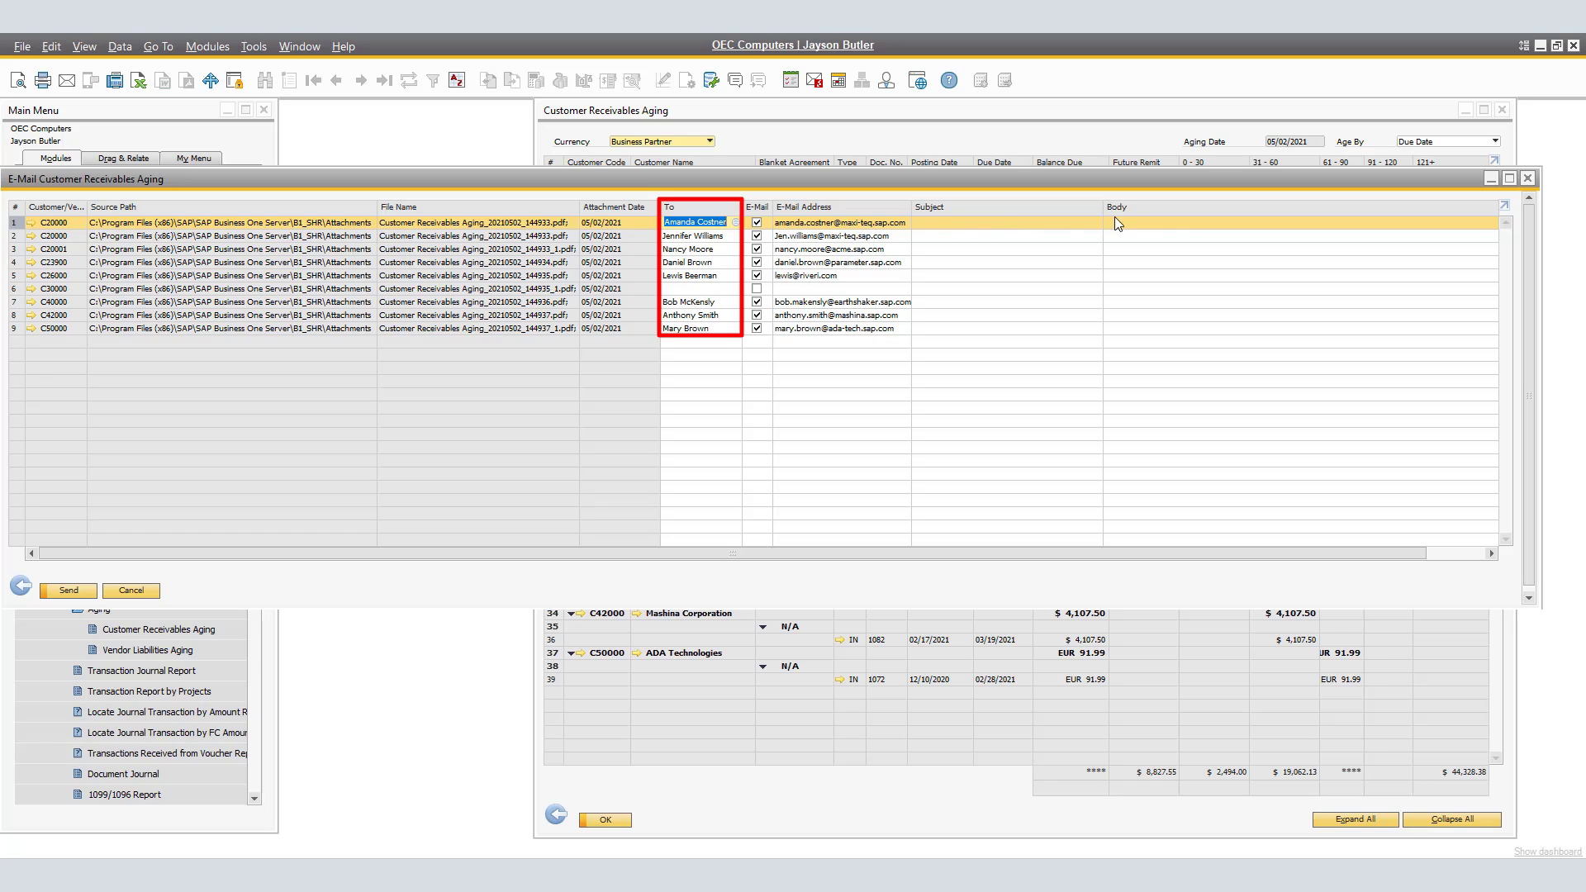
Step: Check the contact persons and their e-mail groups in the Microchips business partner master data
left_click(1065, 227)
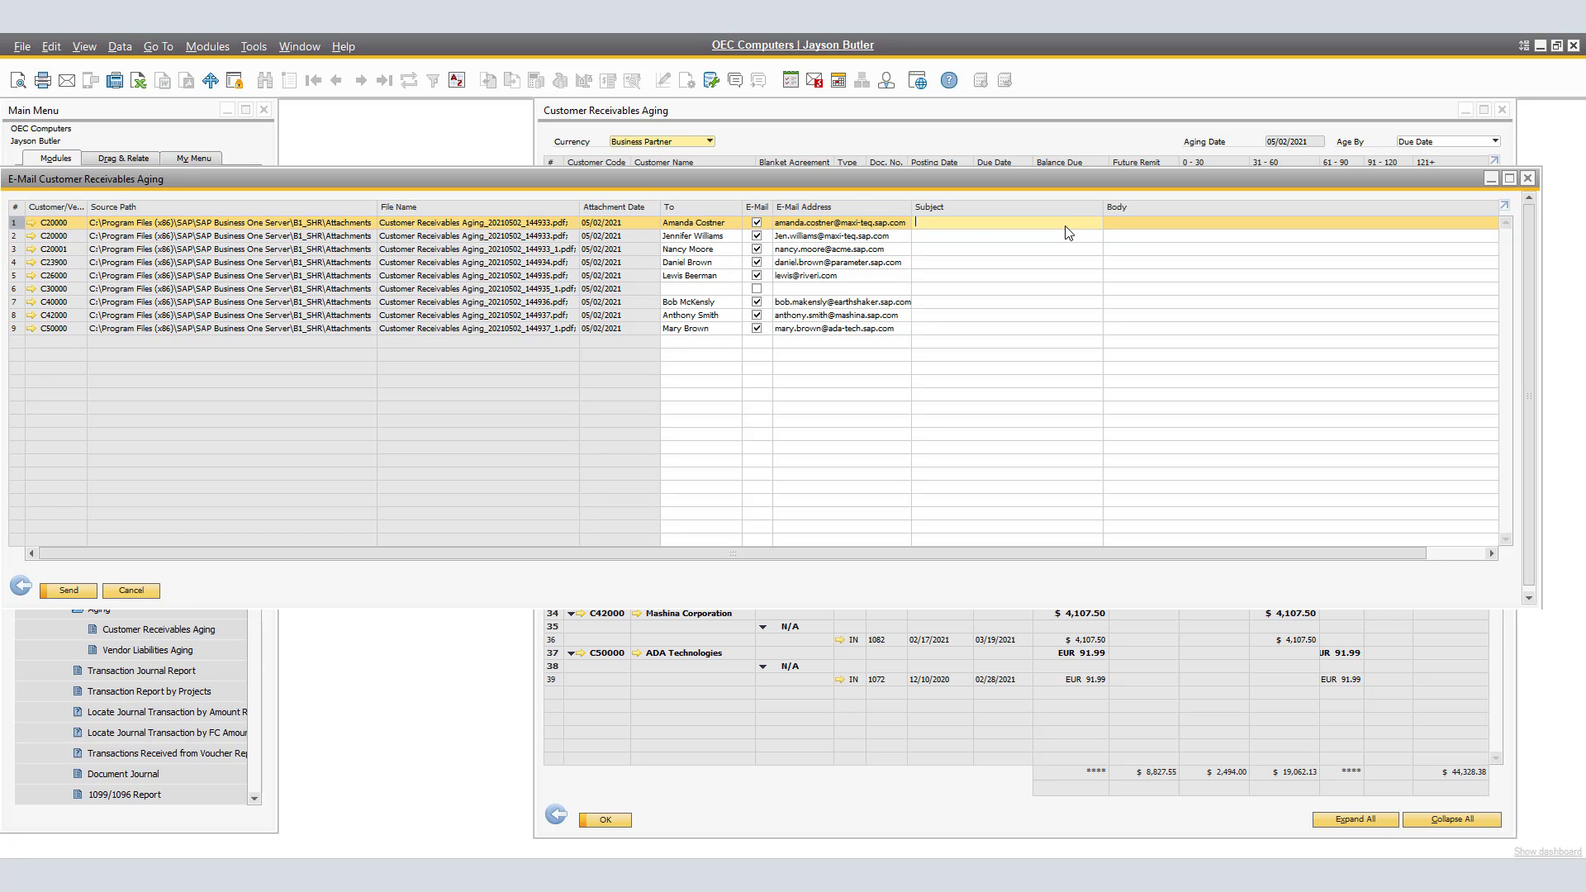
left_click(34, 290)
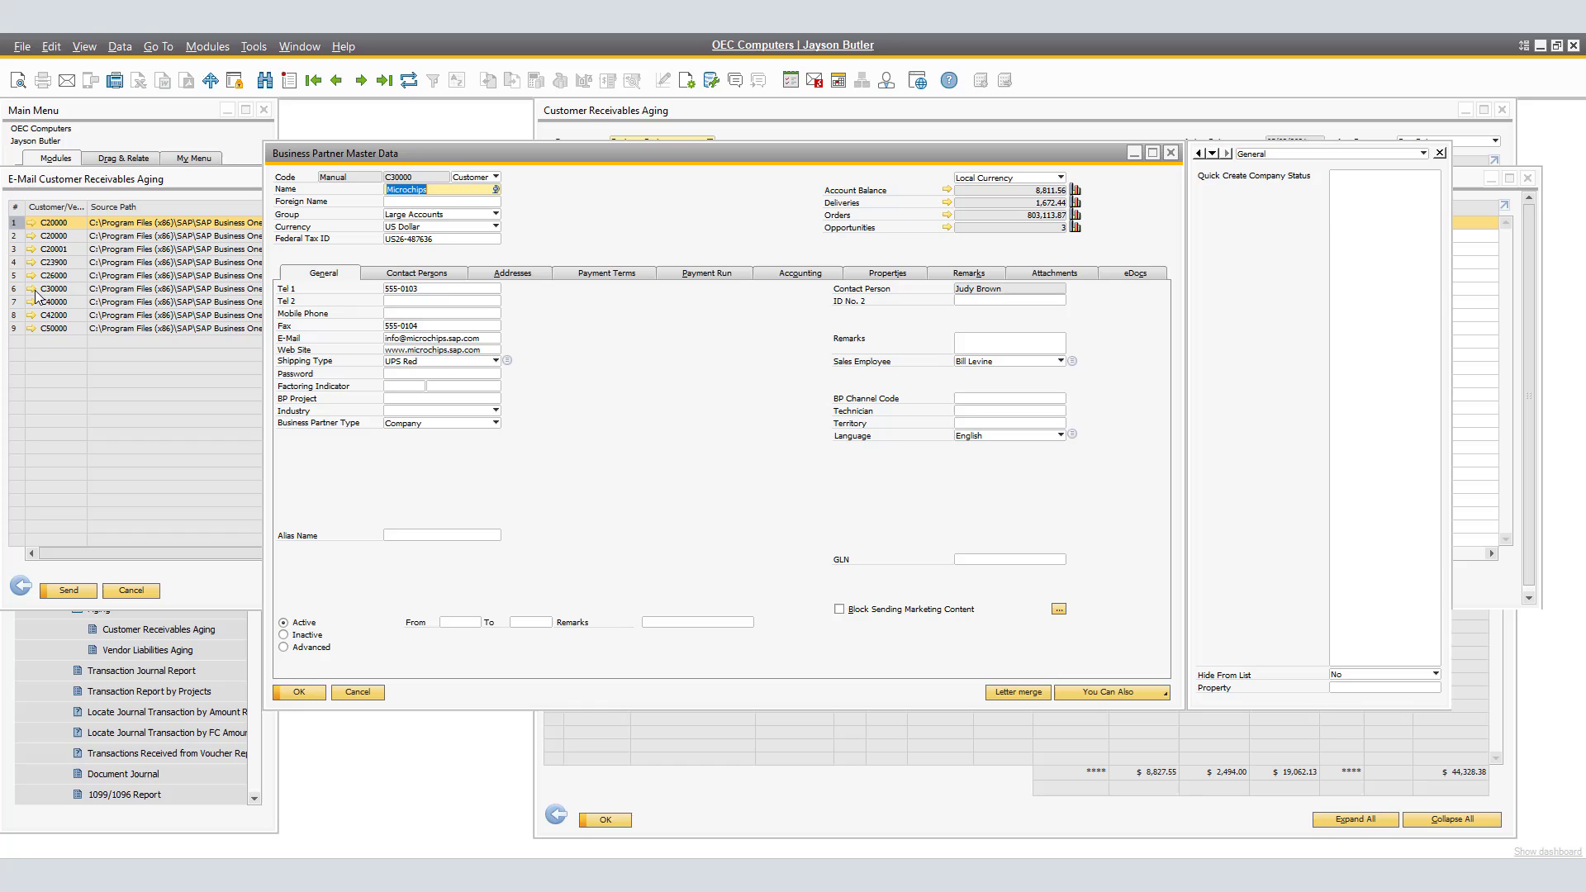
left_click(388, 271)
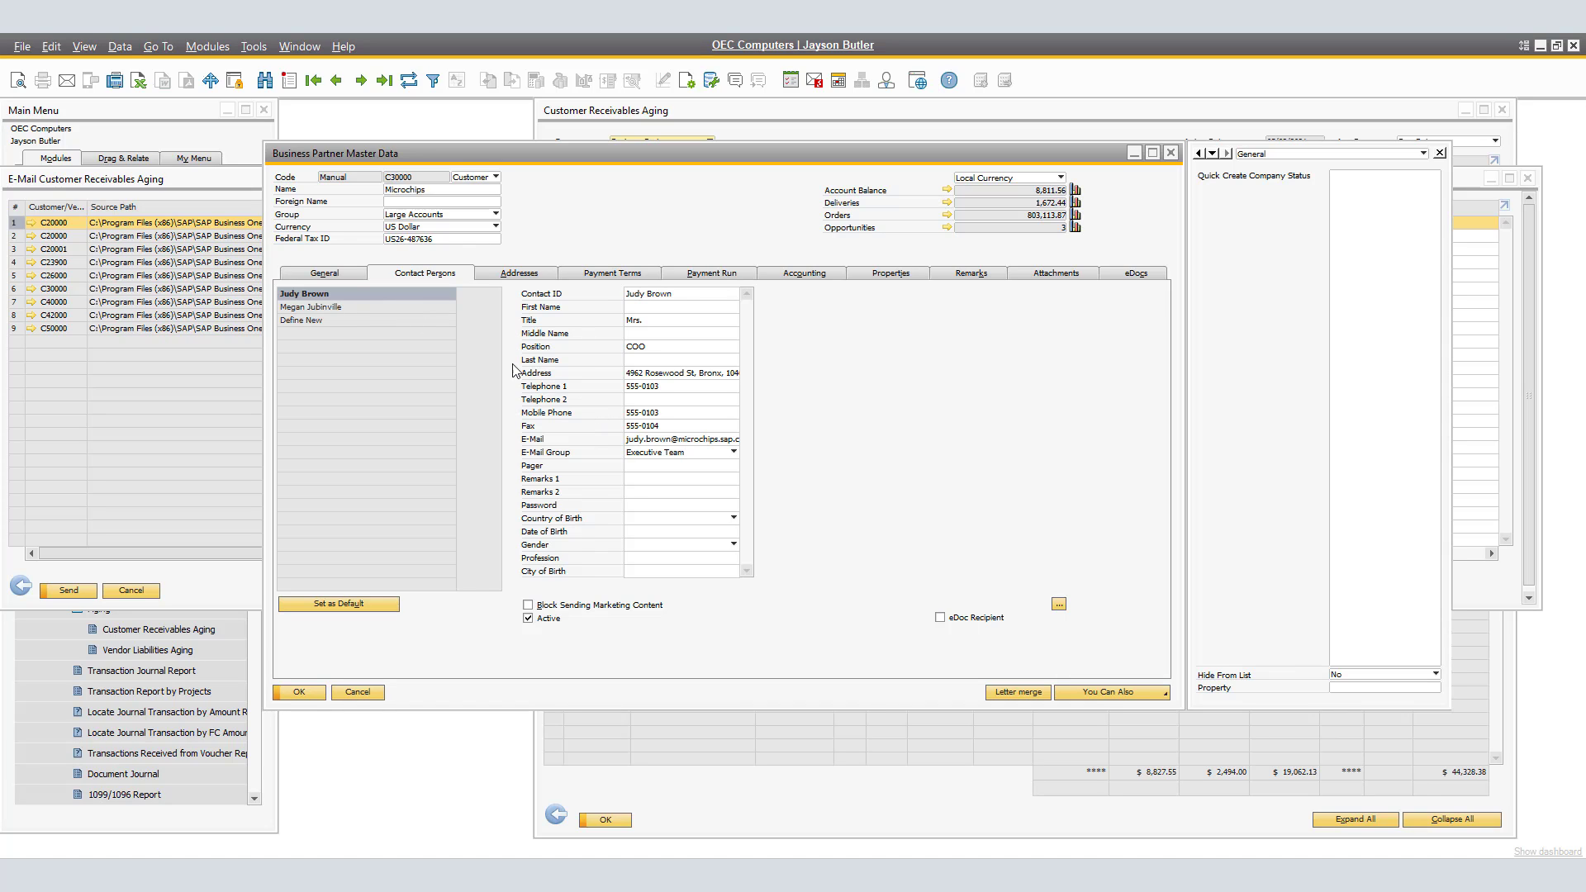
left_click(360, 306)
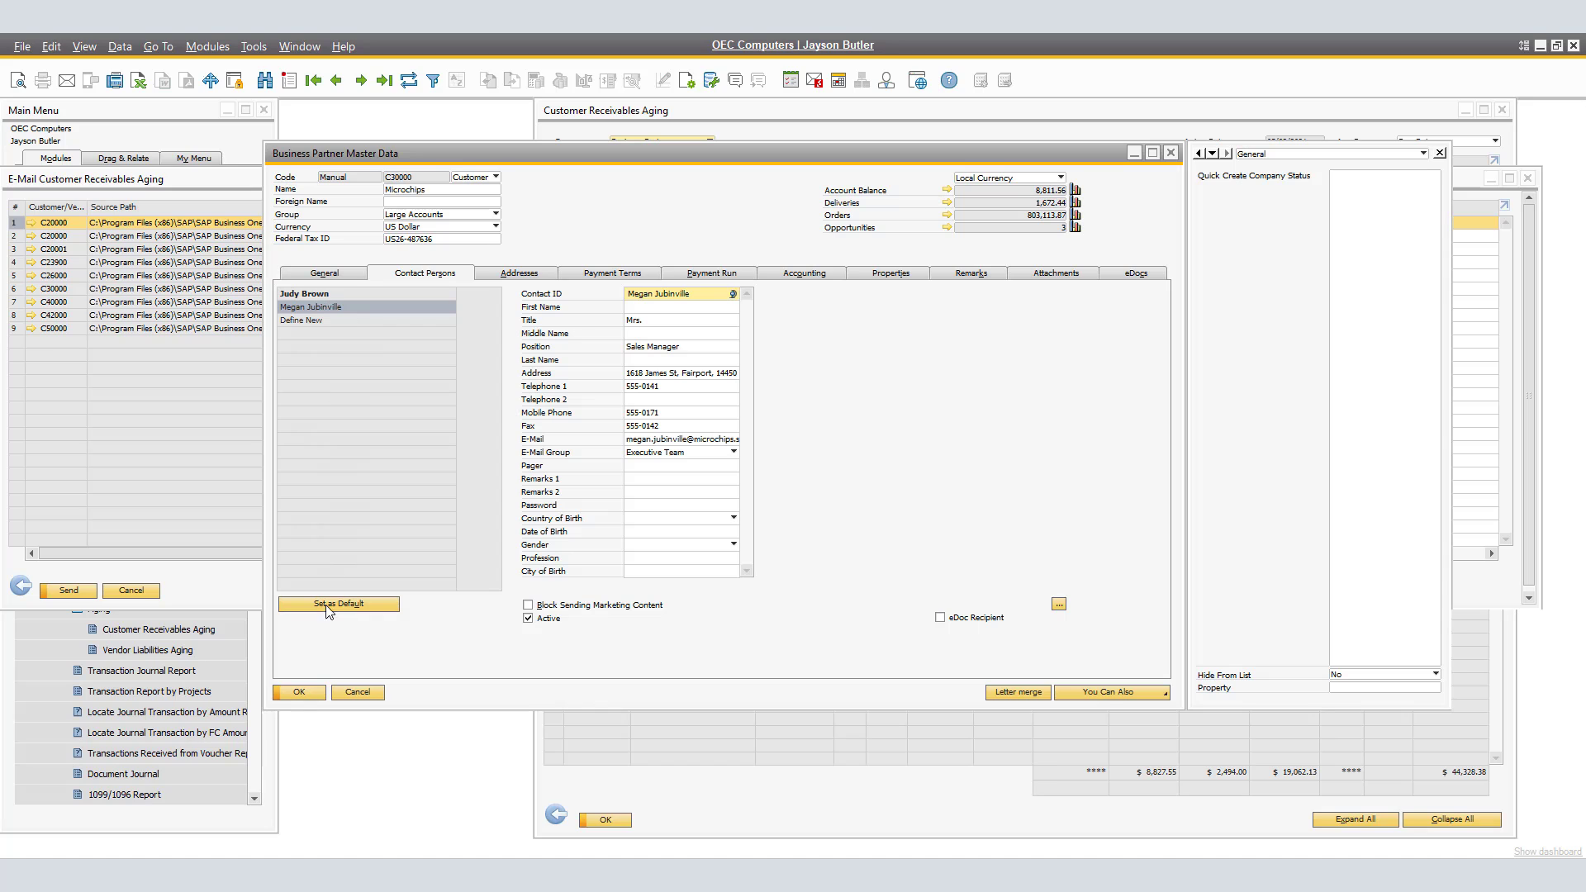
left_click(309, 698)
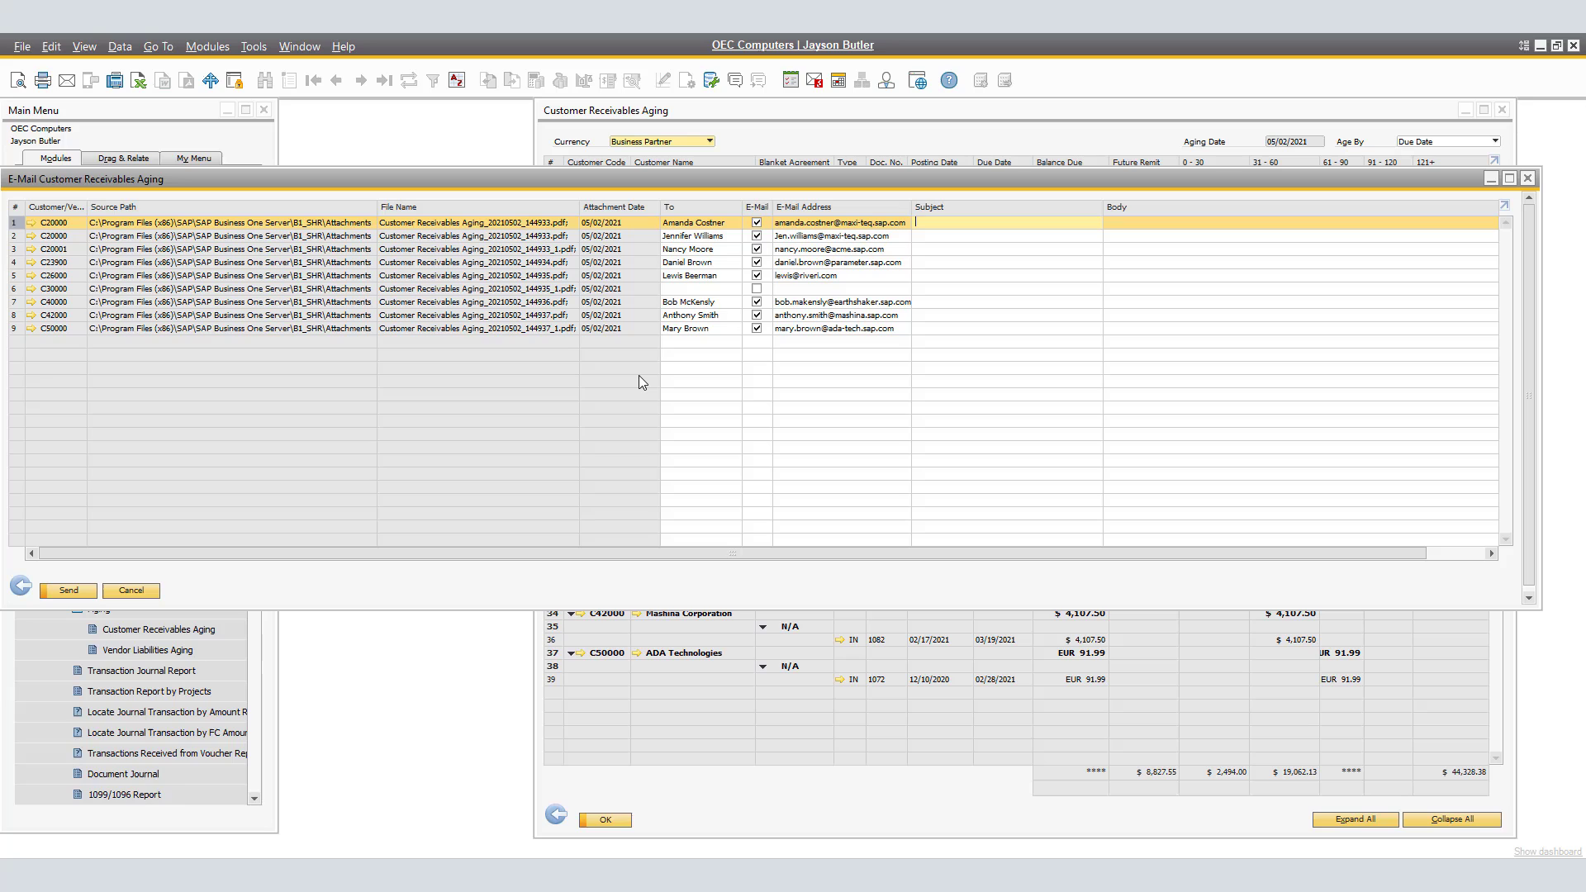
Step: Assign the Microchips contact person with the COO position as recipient of the C30000 statement
left_click(677, 289)
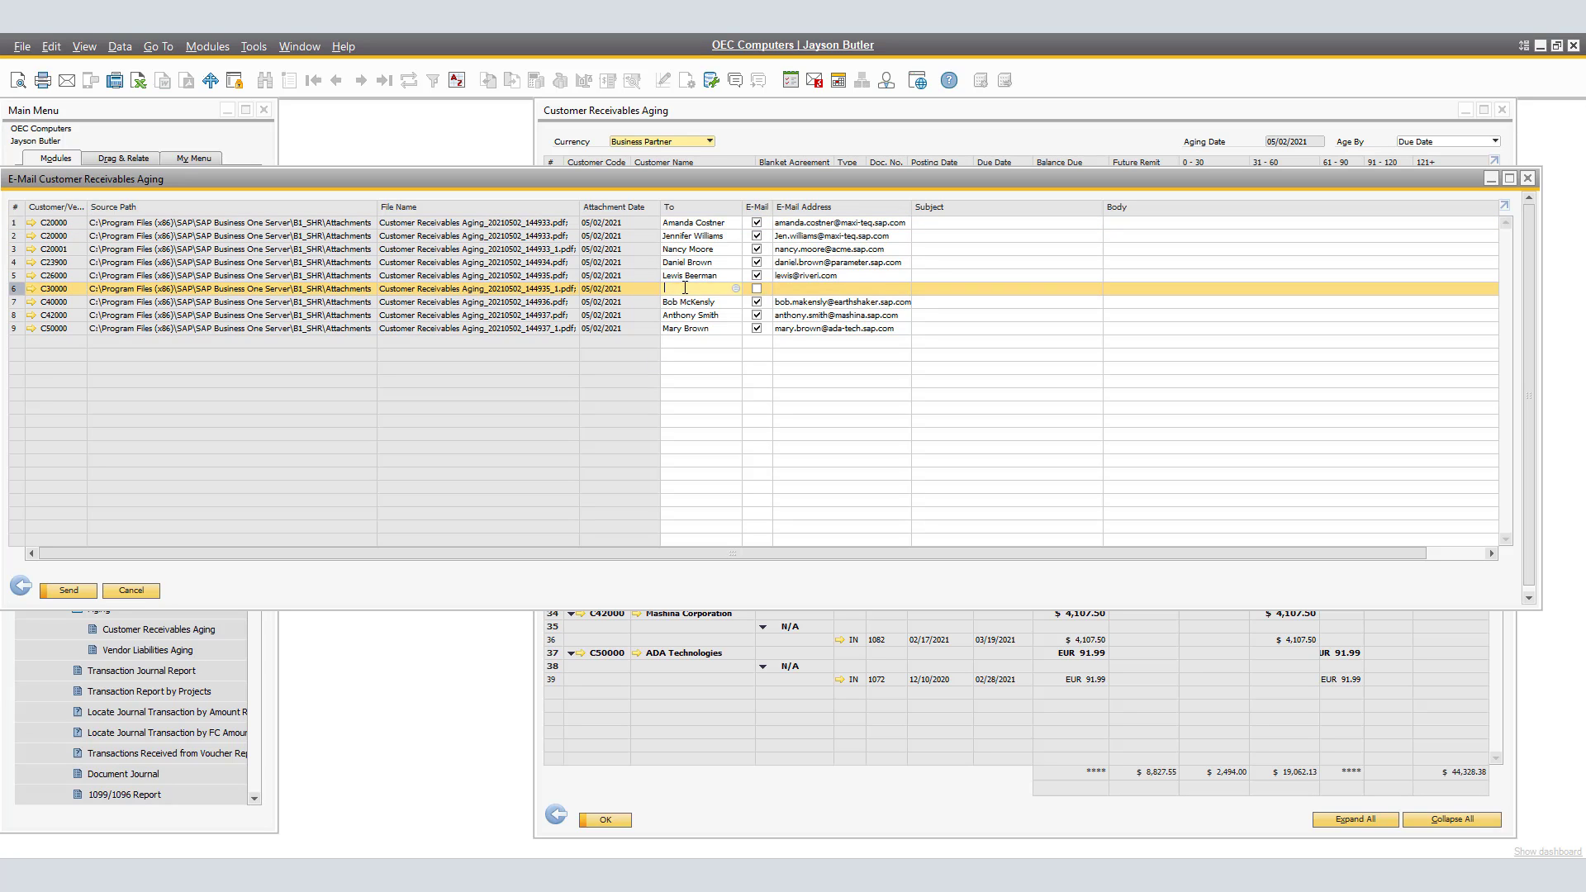
left_click(736, 290)
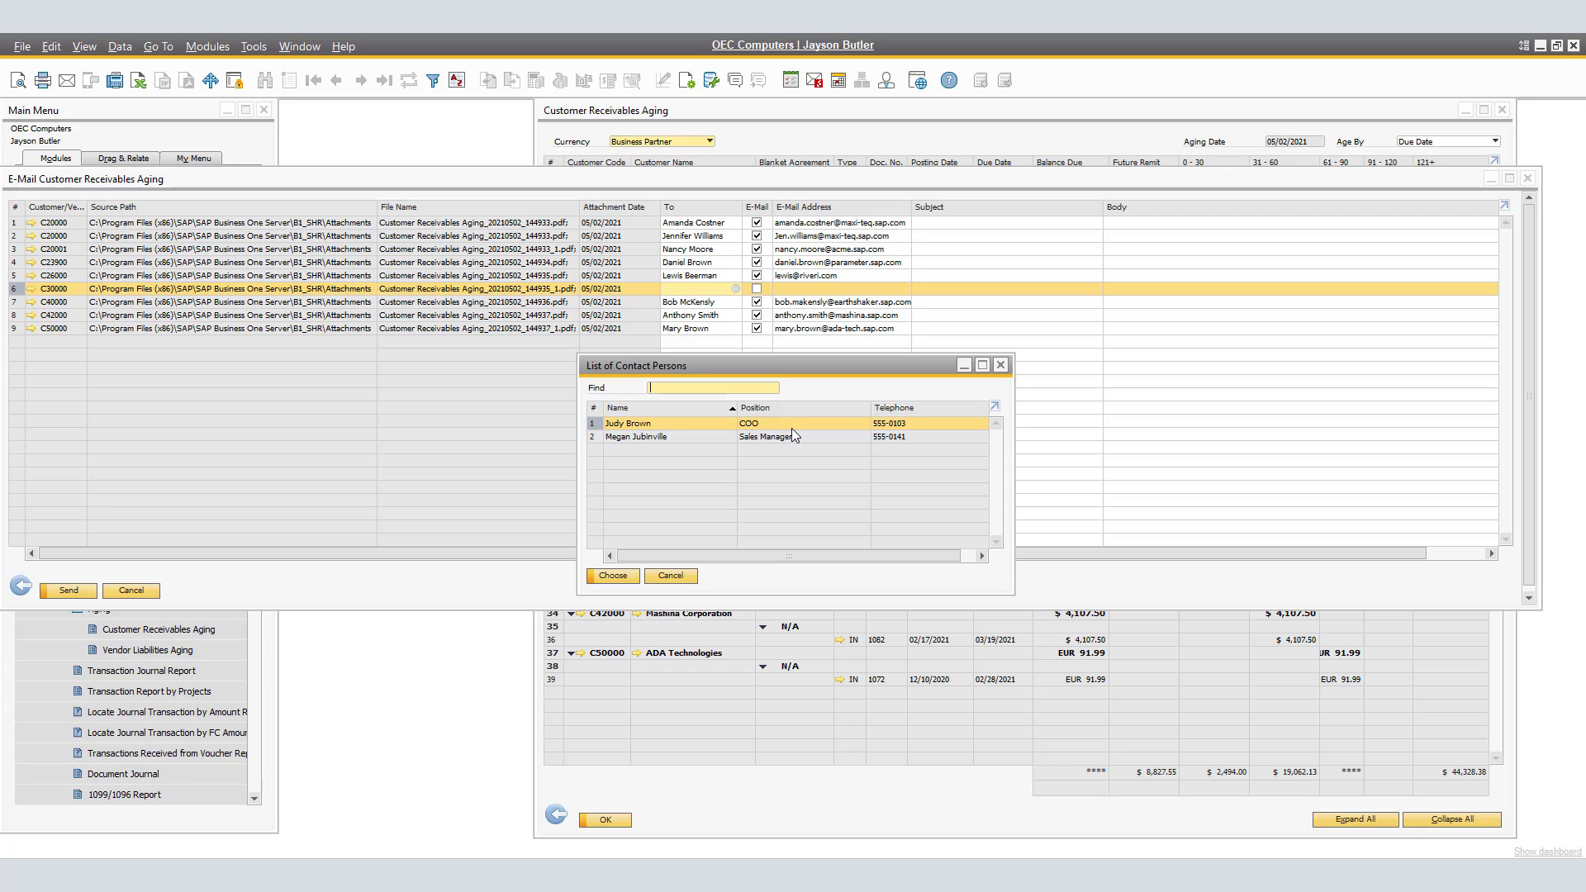
left_click(611, 576)
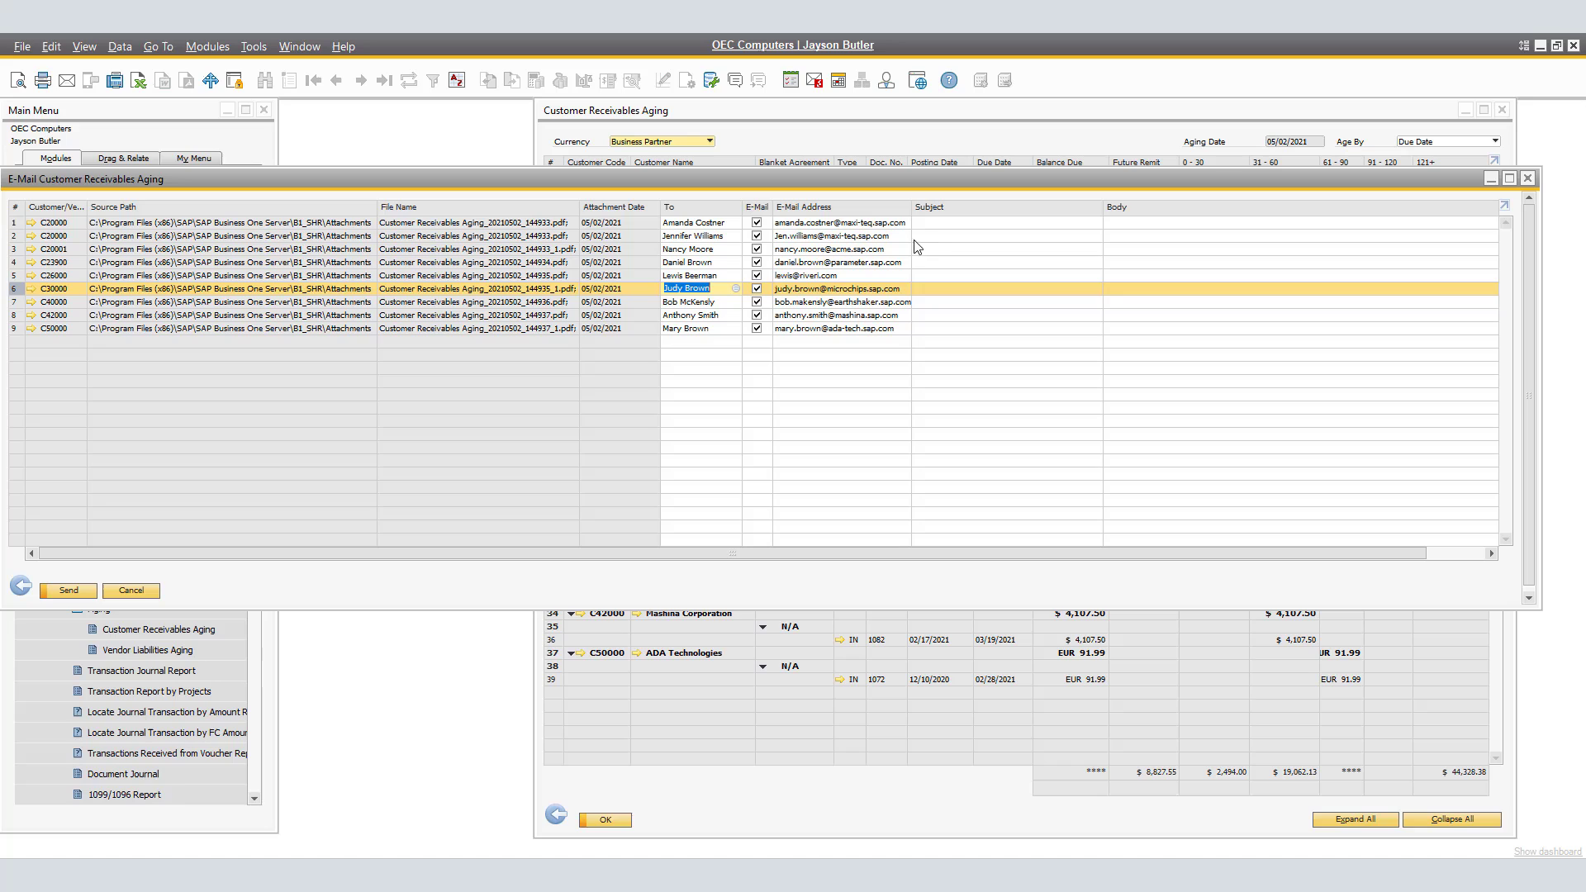
Step: Fill the subject of the first Maxi-Teq e-mail with the predefined text Receivables Aging 1
left_click(948, 224)
left_click(1128, 230)
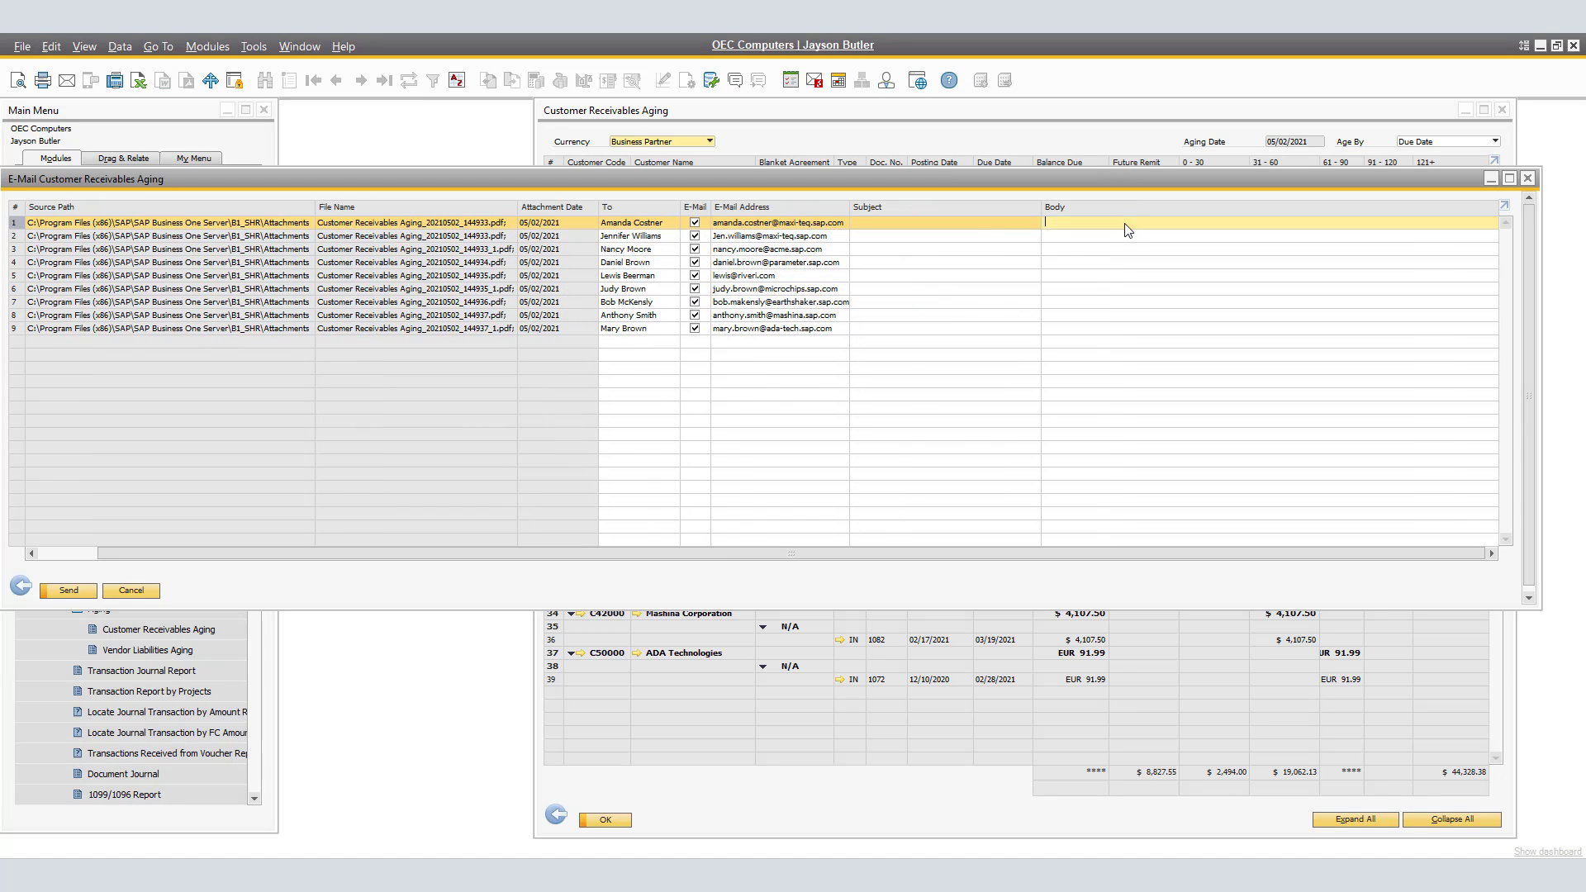
left_click(1025, 224)
double_click(1025, 224)
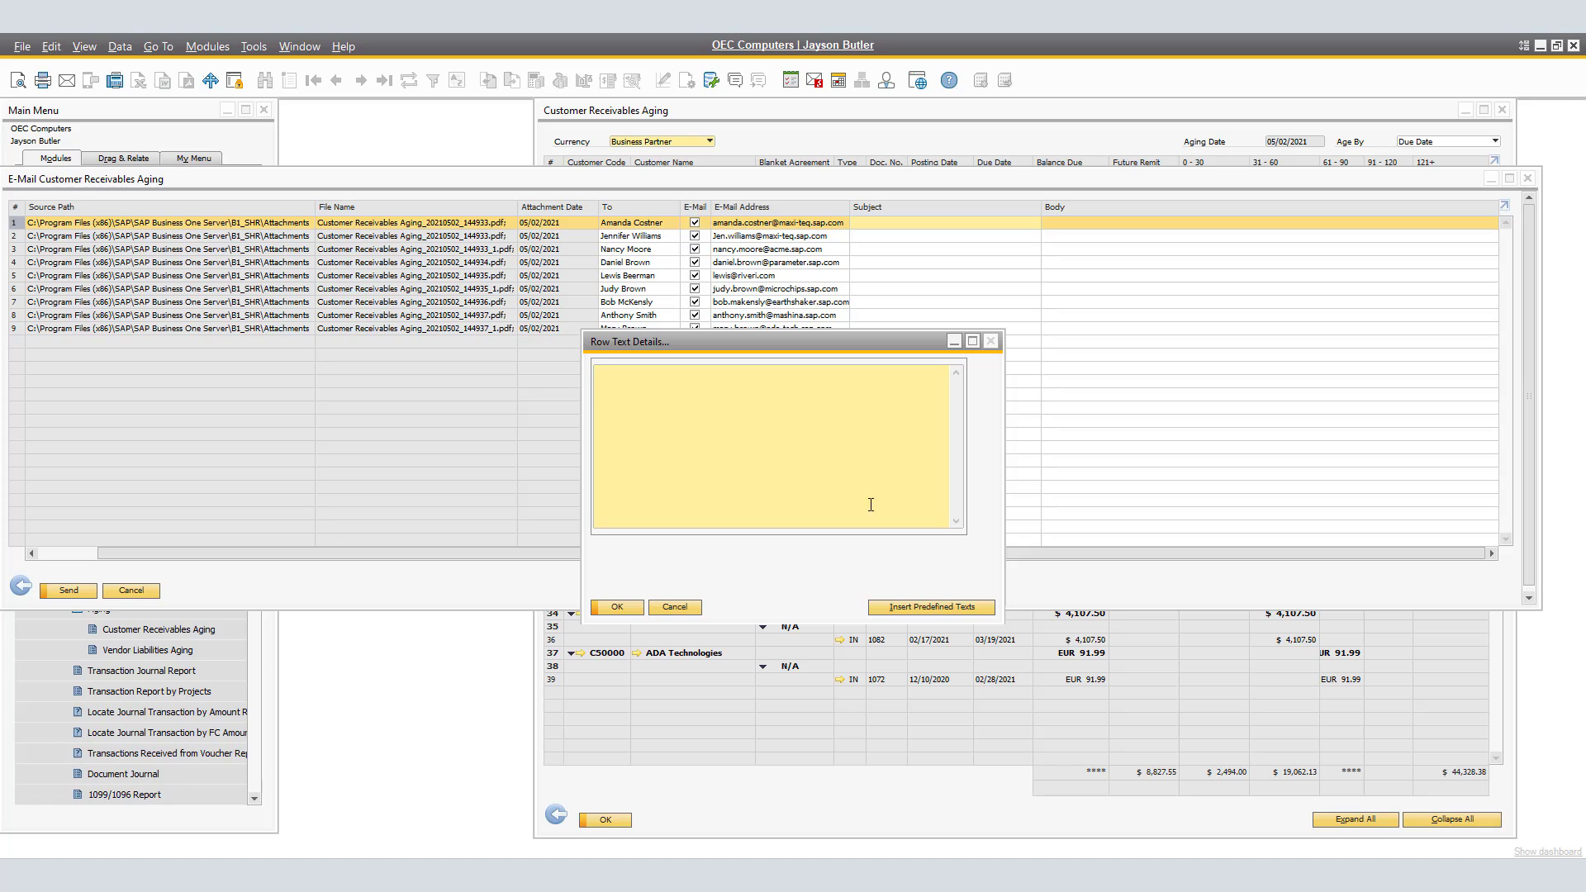
left_click(918, 606)
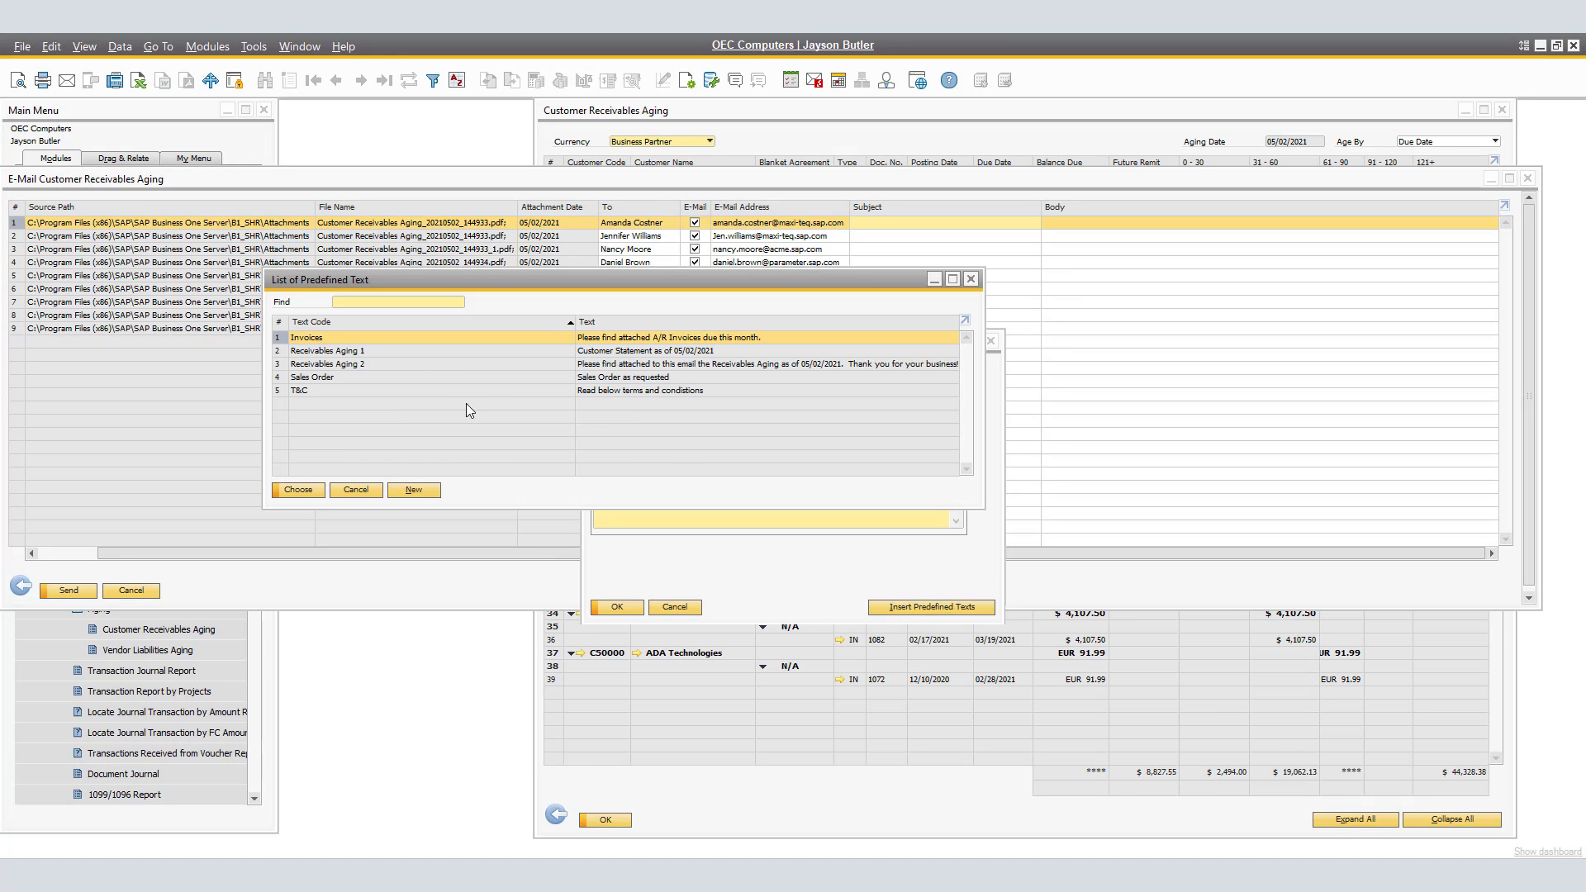
left_click(439, 350)
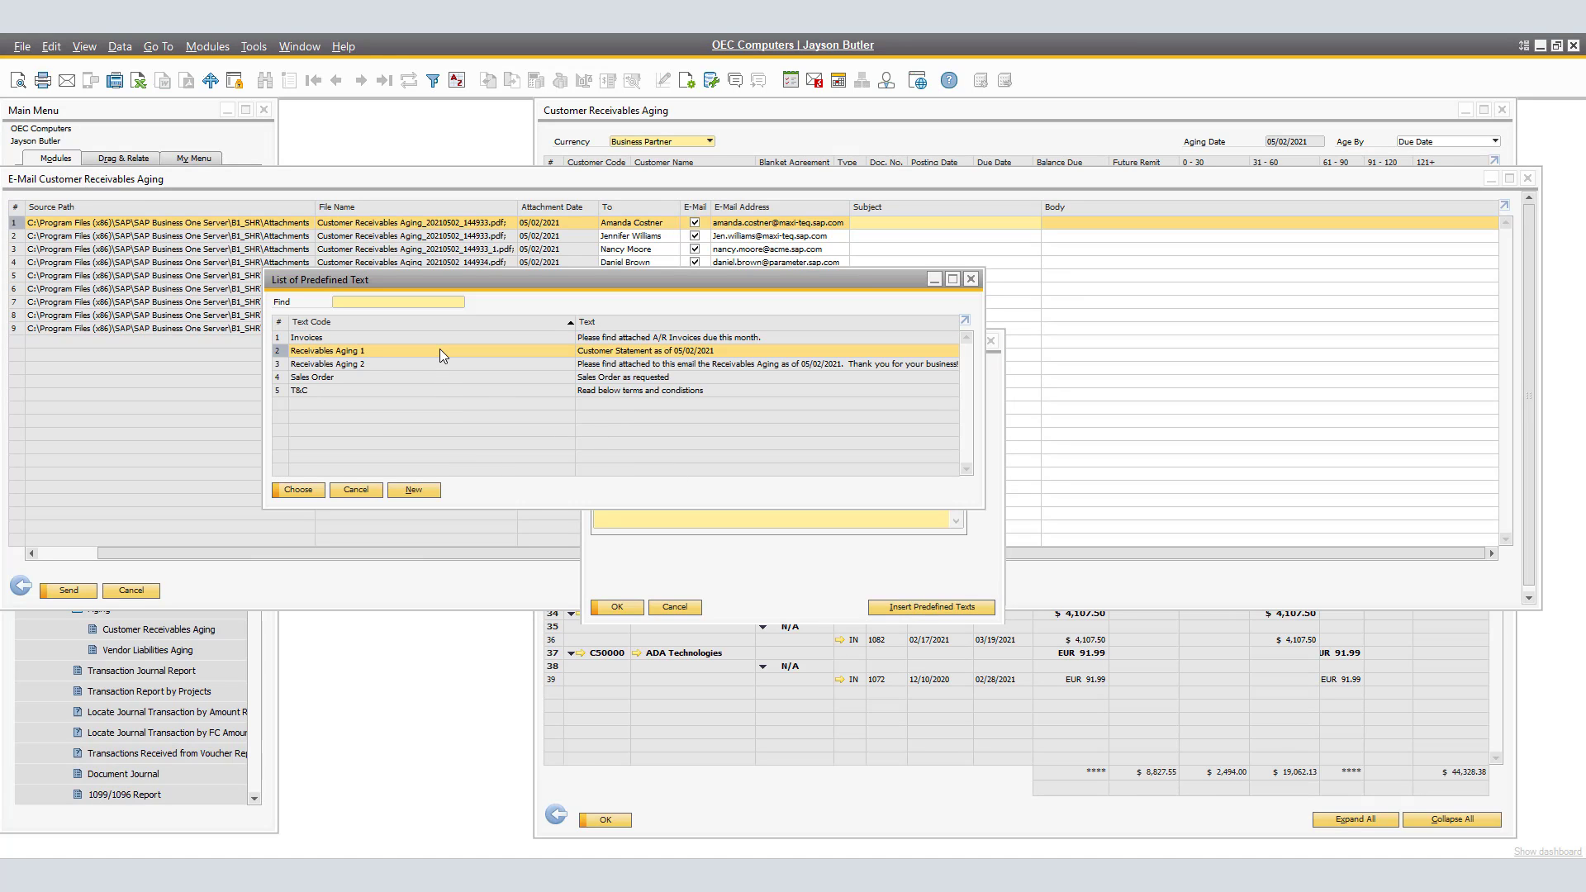
left_click(299, 490)
left_click(630, 608)
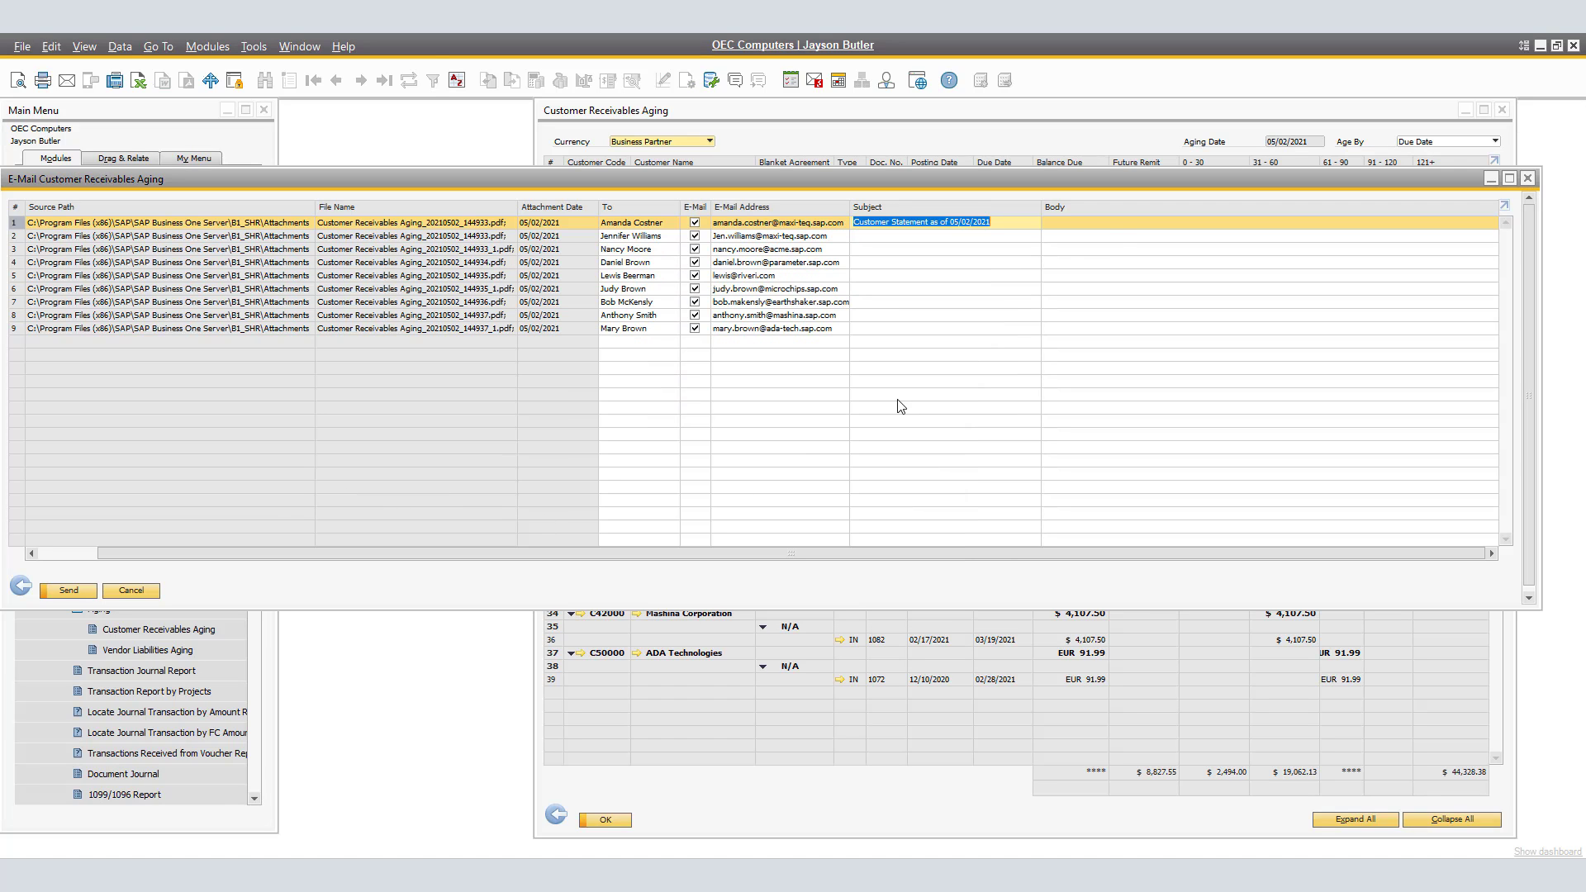
Step: Fill the body of the first Maxi-Teq e-mail with the predefined text Receivables Aging 2
left_click(1121, 230)
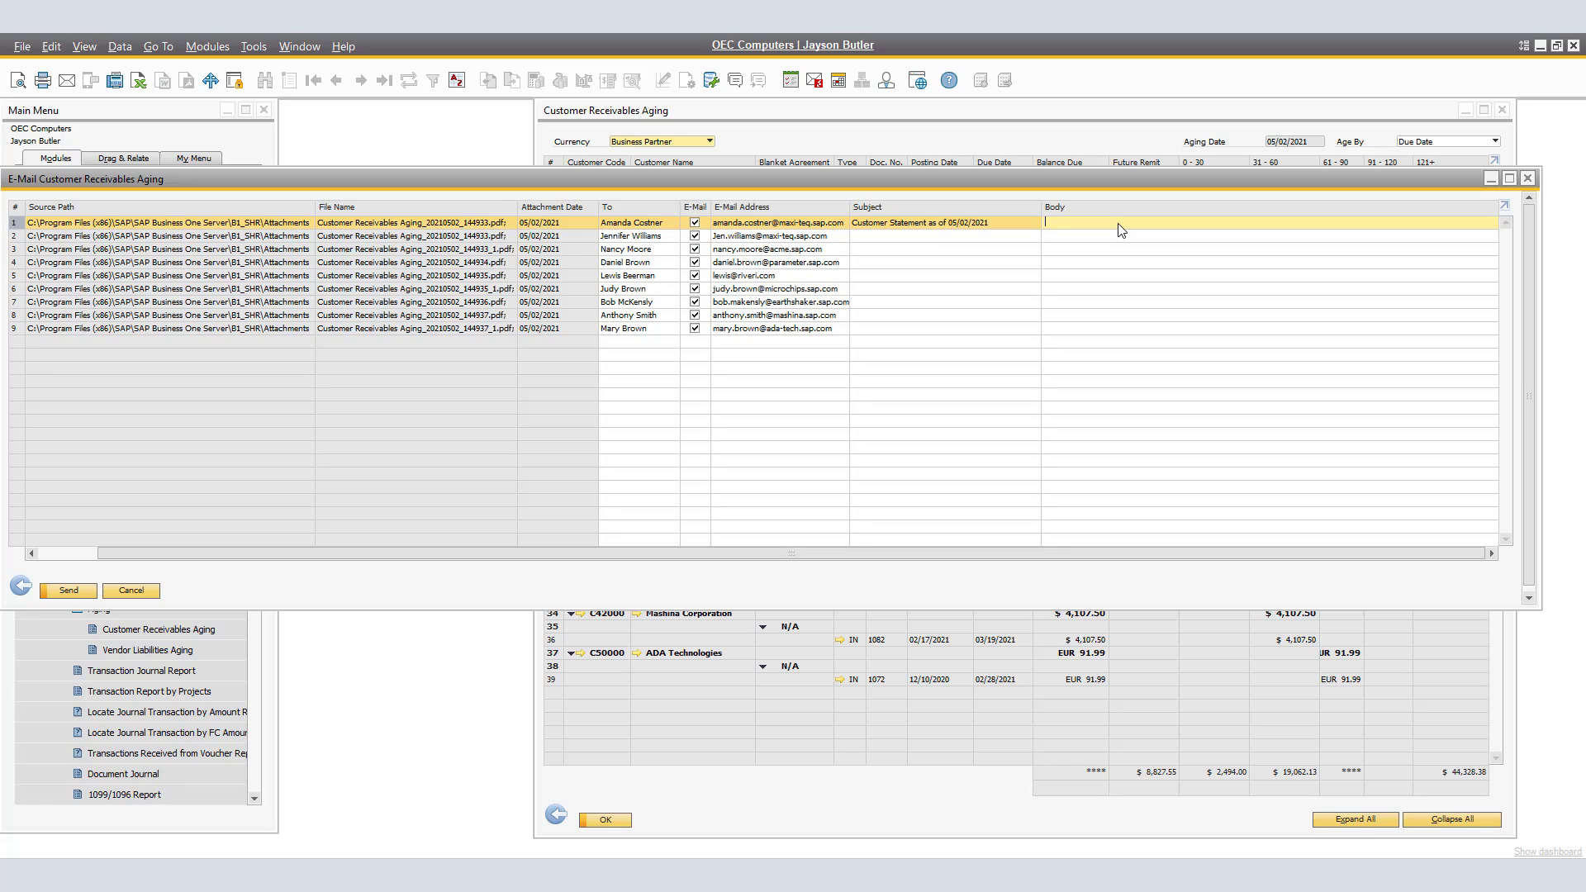
double_click(1120, 230)
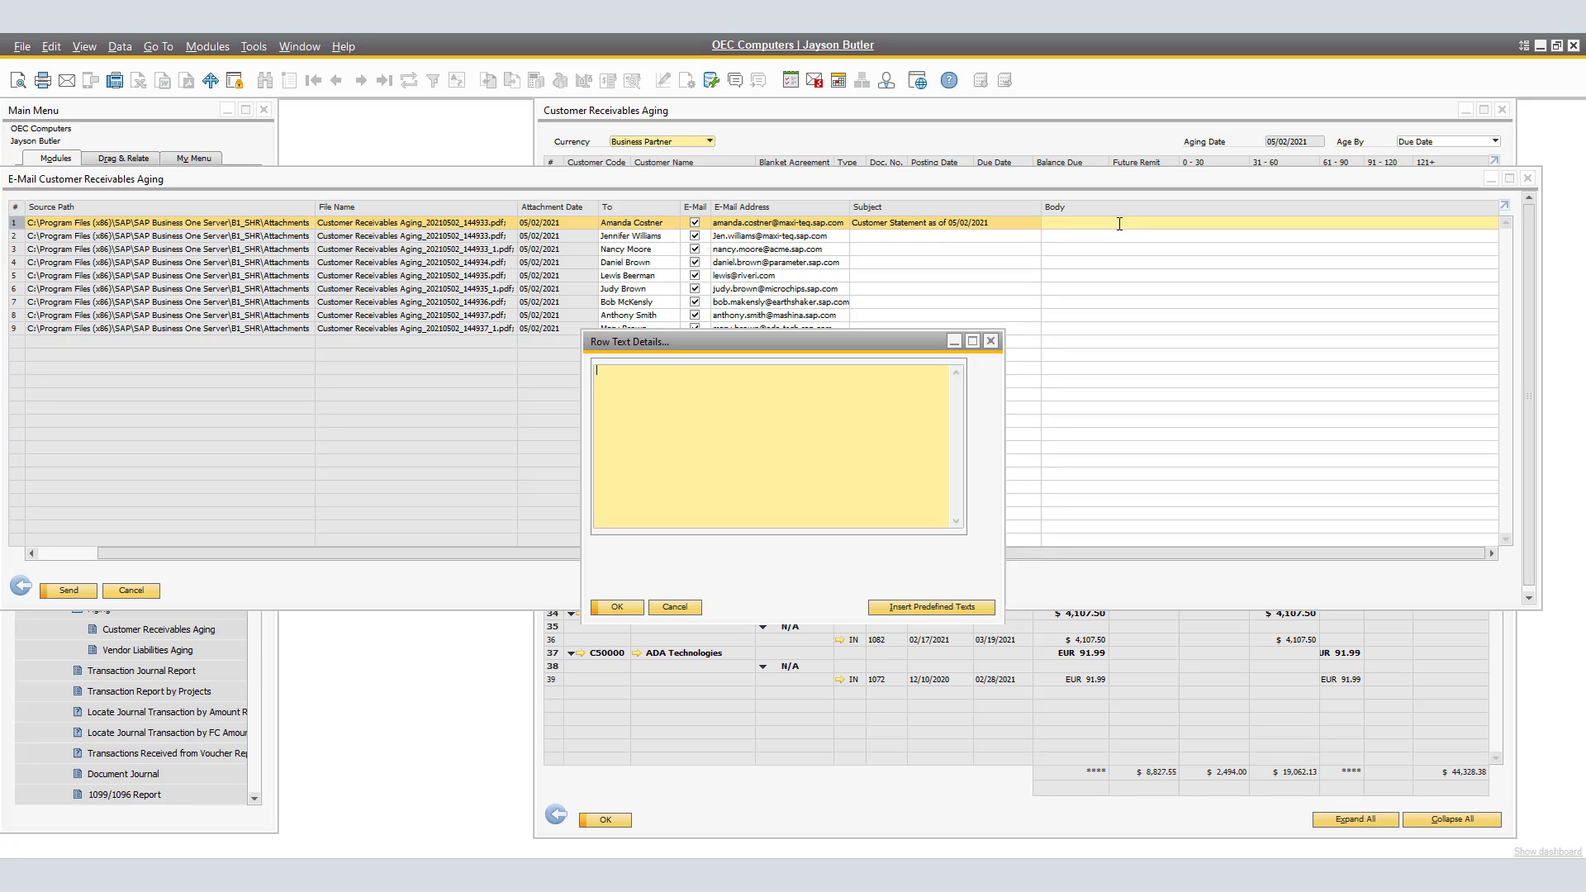
left_click(919, 607)
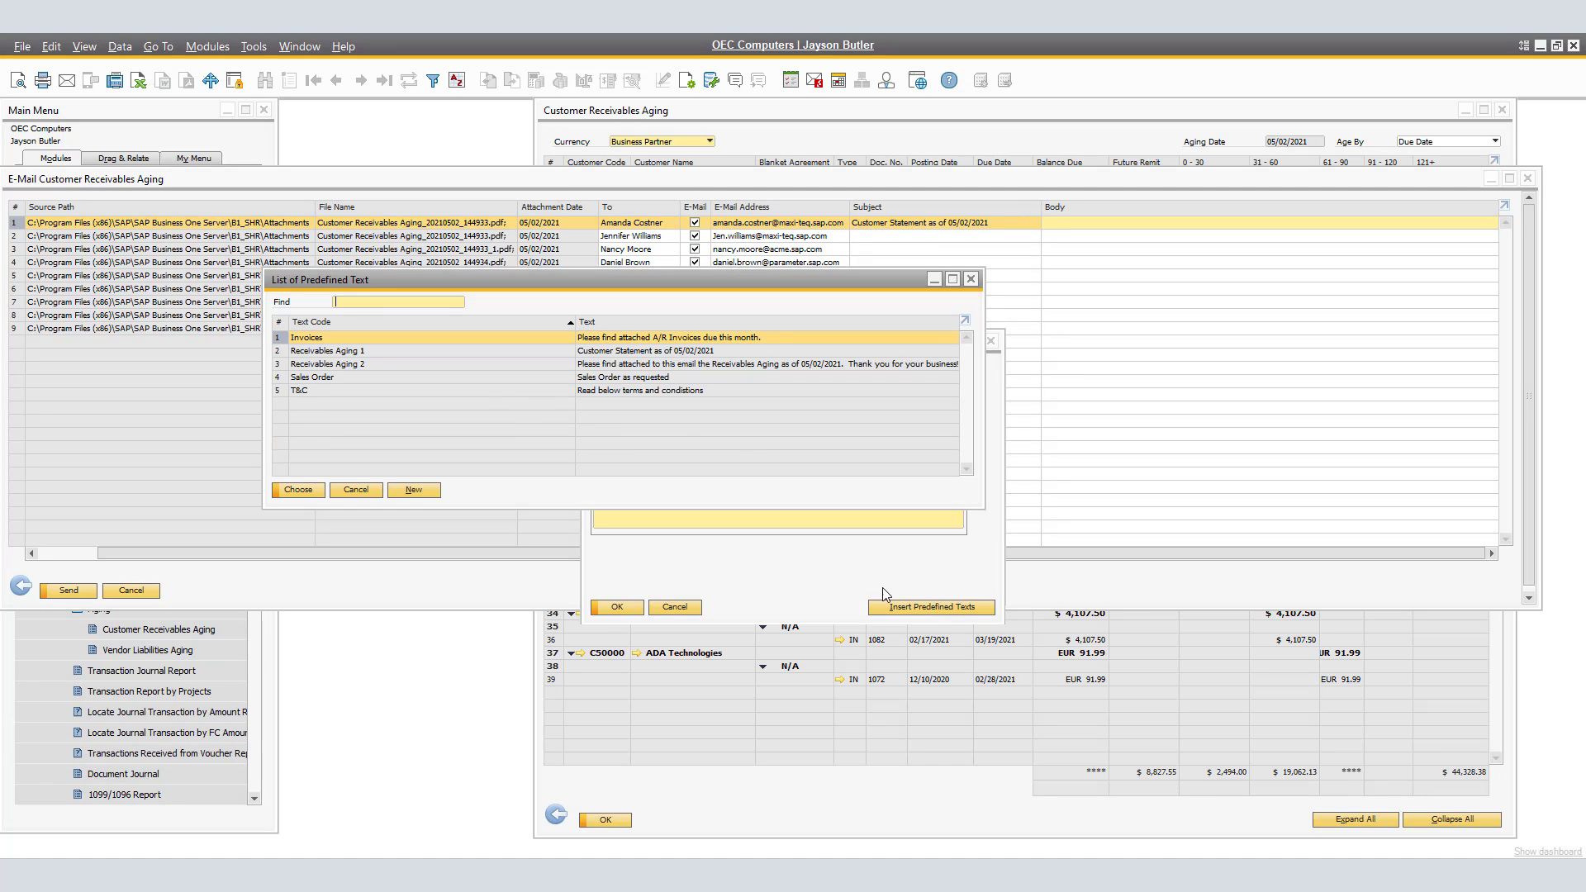
left_click(423, 365)
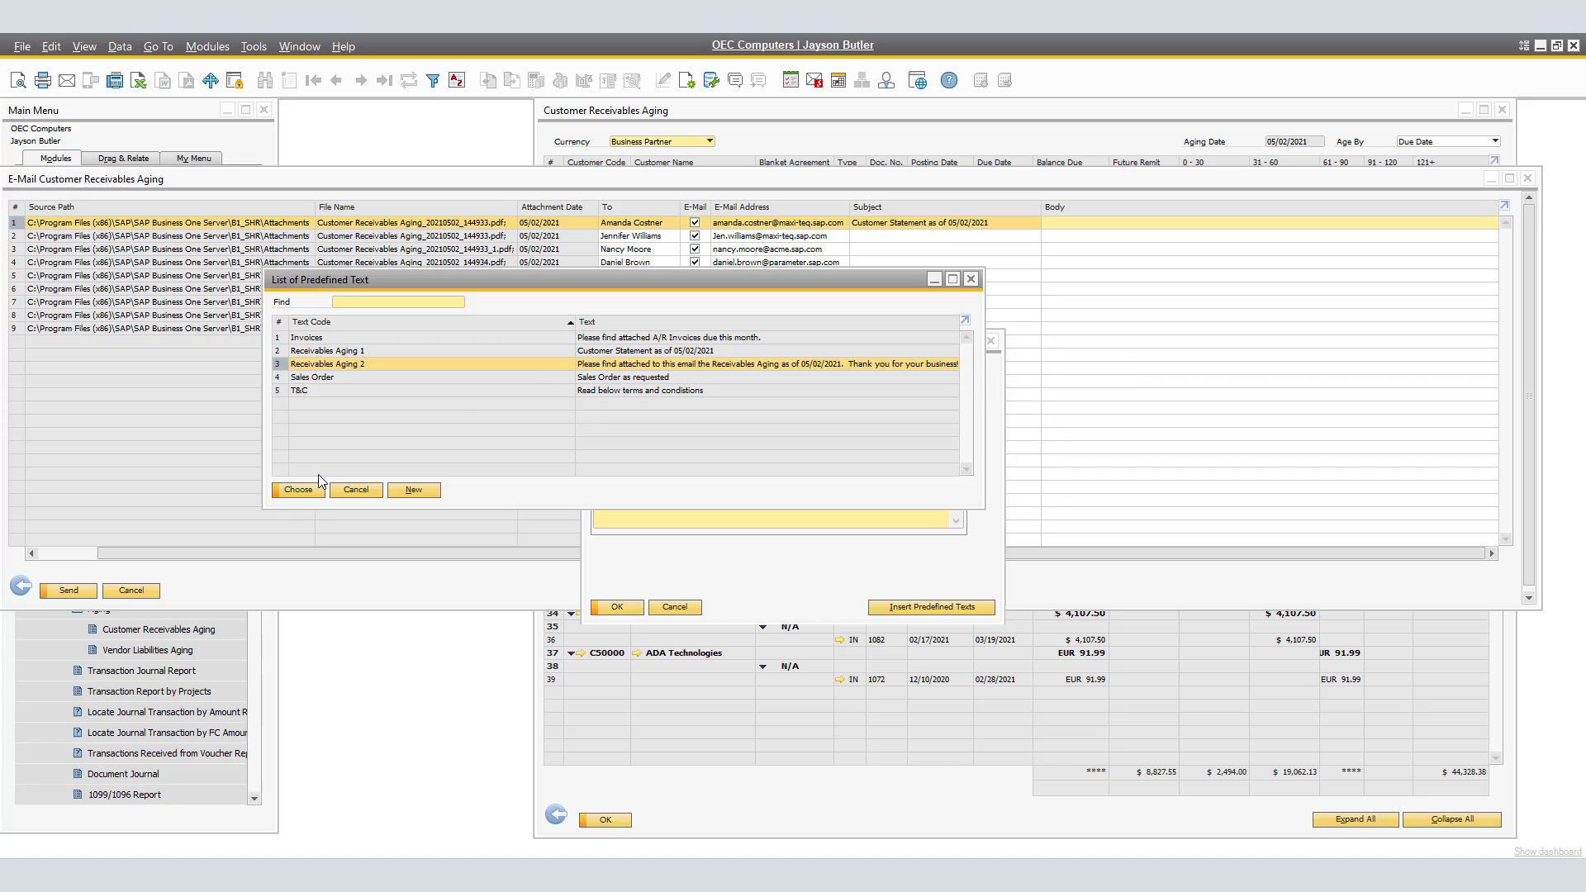
left_click(298, 490)
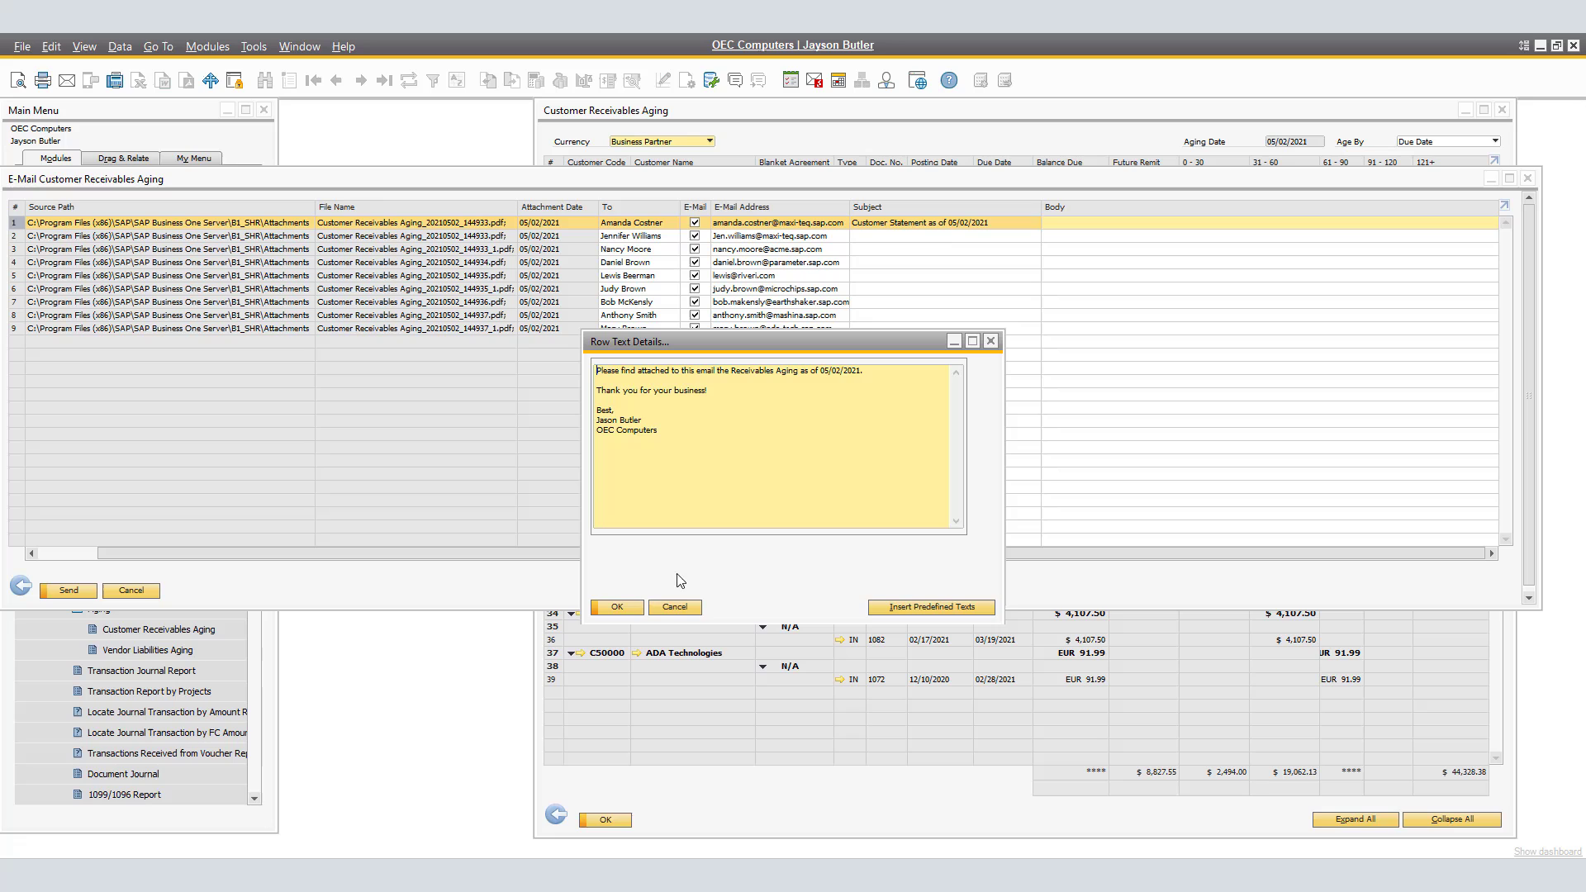
left_click(616, 606)
Step: Insert the predefined text Receivables Aging 2 as the body of the ADA Technologies e-mail, and send all the statements
double_click(1094, 332)
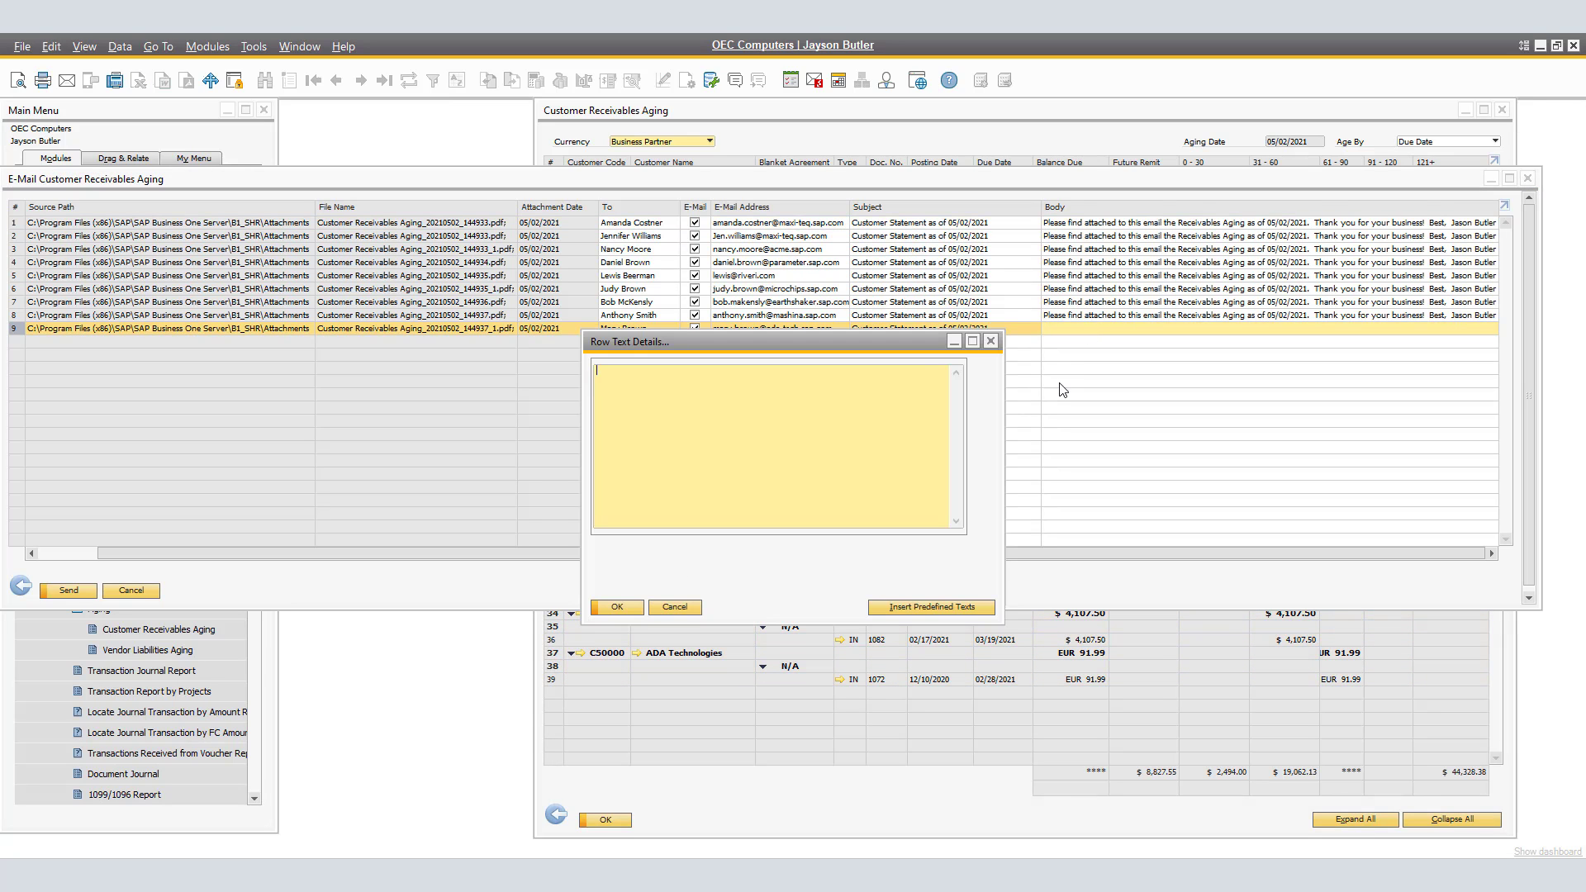
left_click(958, 607)
left_click(835, 365)
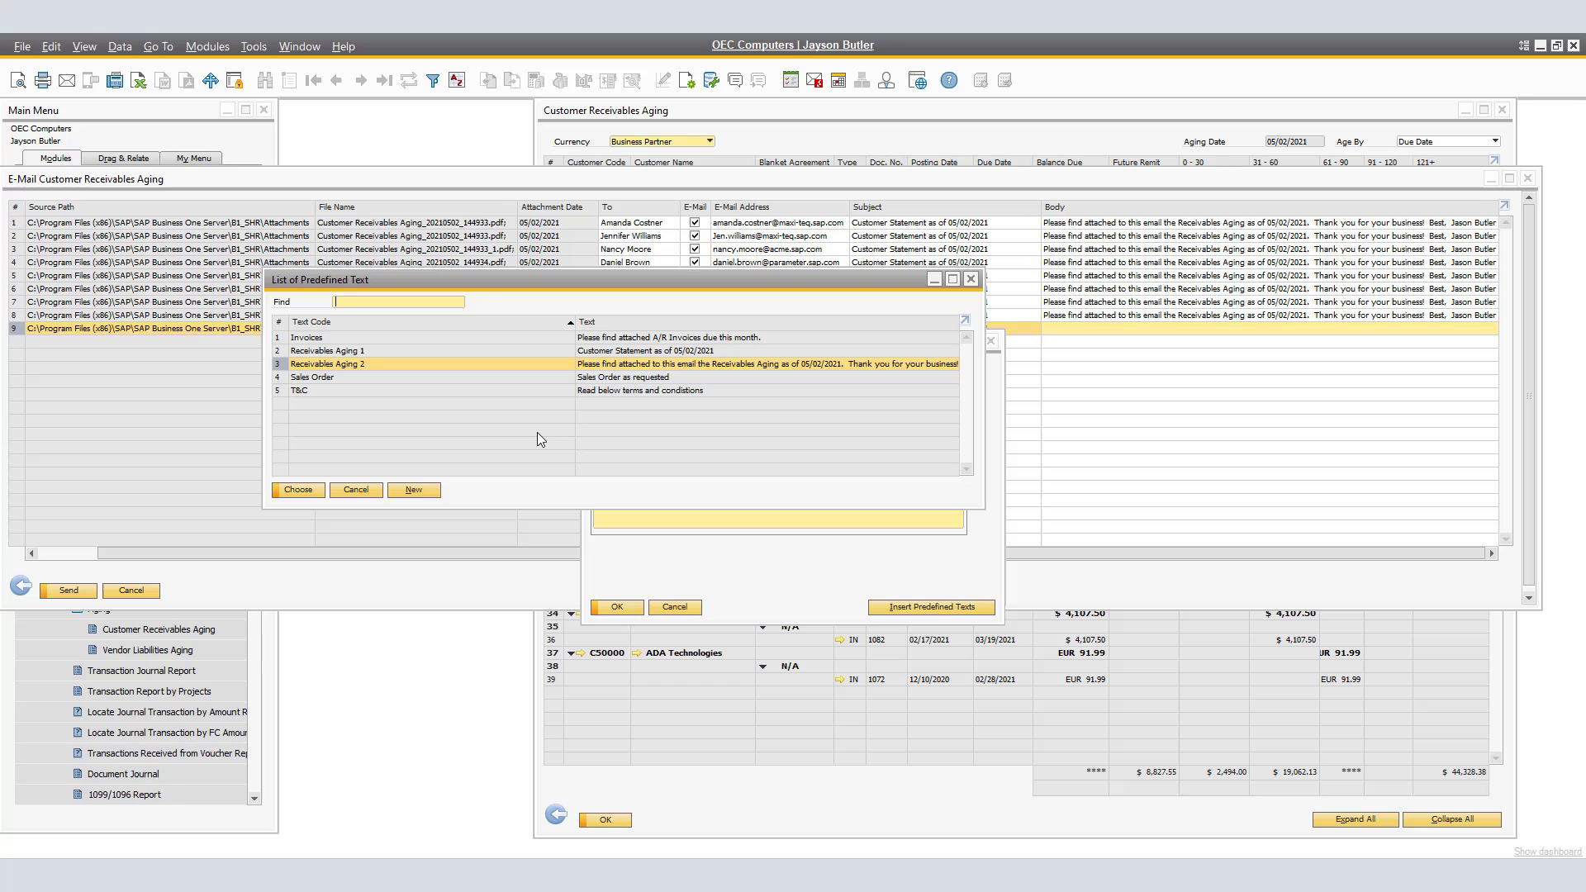
left_click(297, 489)
left_click(616, 608)
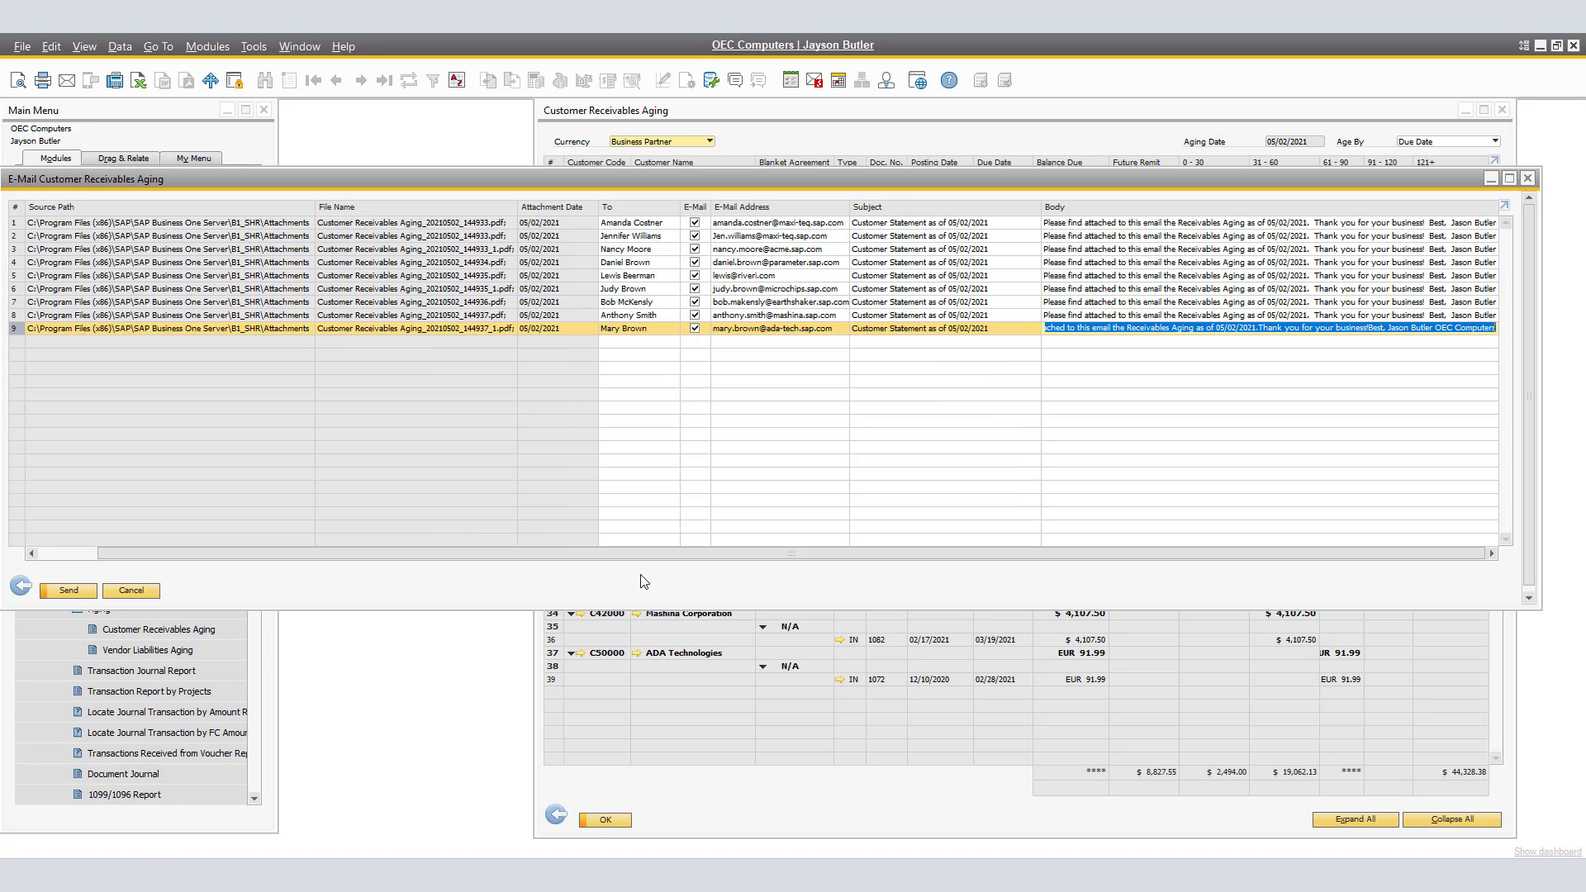
left_click(54, 593)
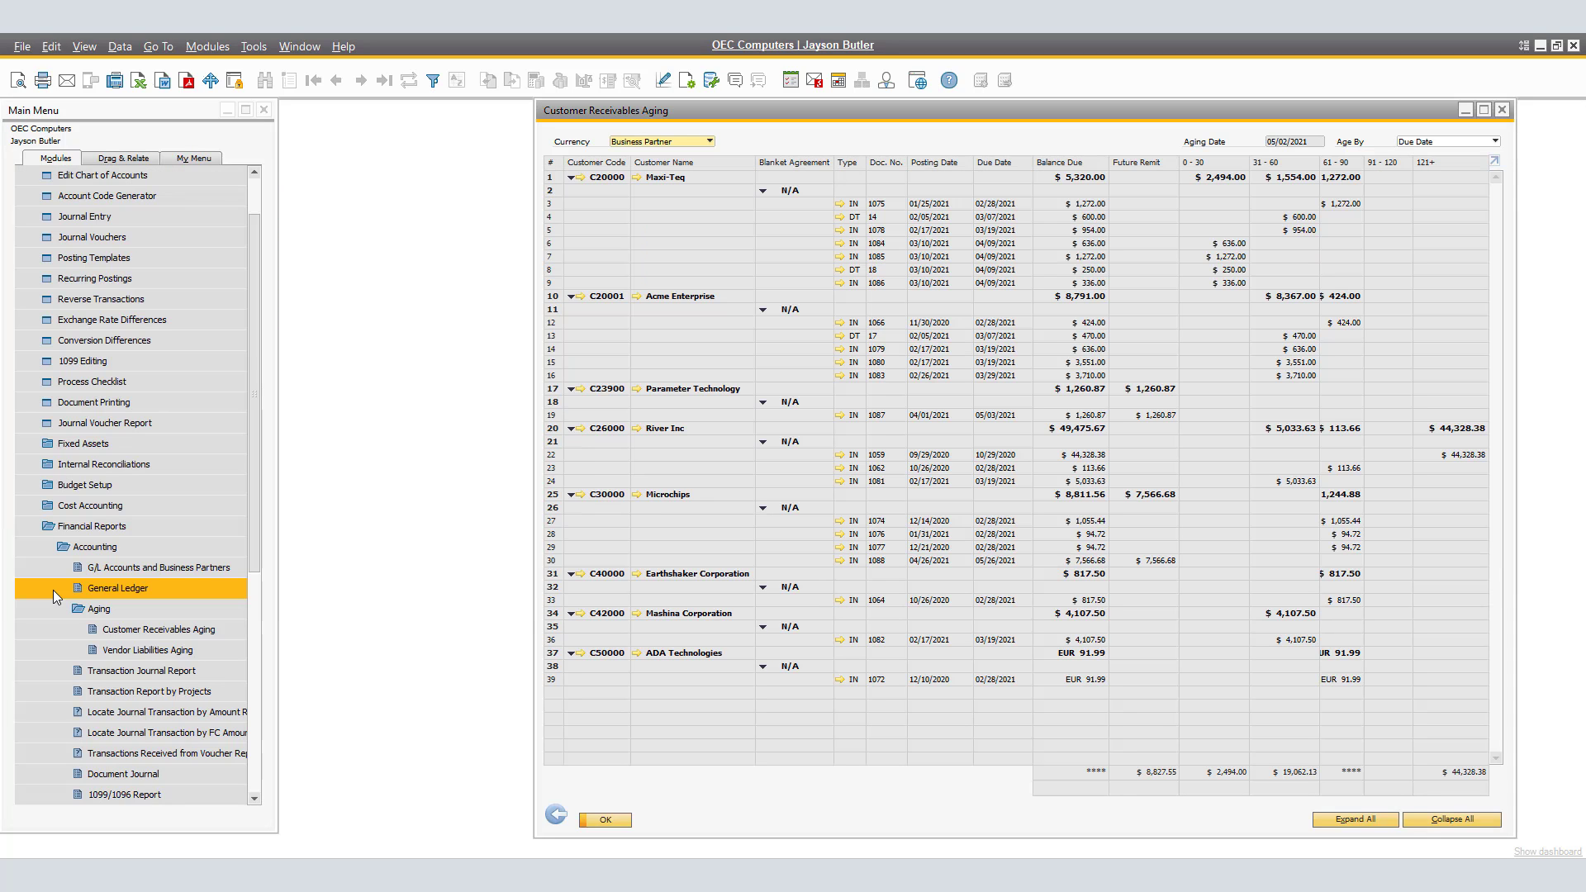
Step: Switch to Outlook, review each sent customer statement e-mail, and open the PDF attached to the ADA Technologies message
key("alt+Tab")
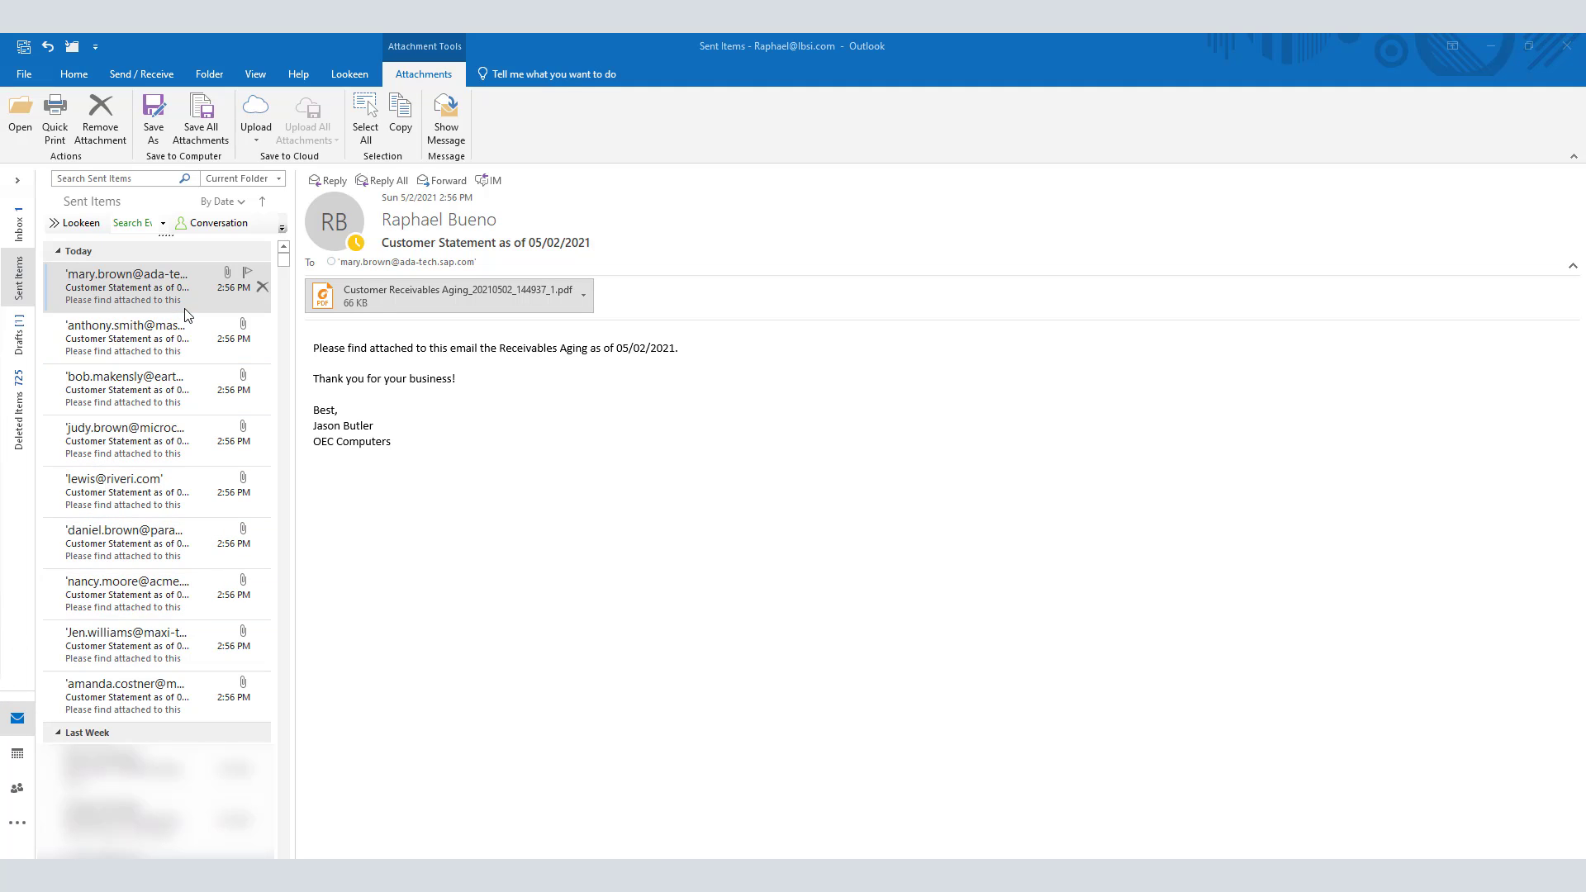
left_click(172, 353)
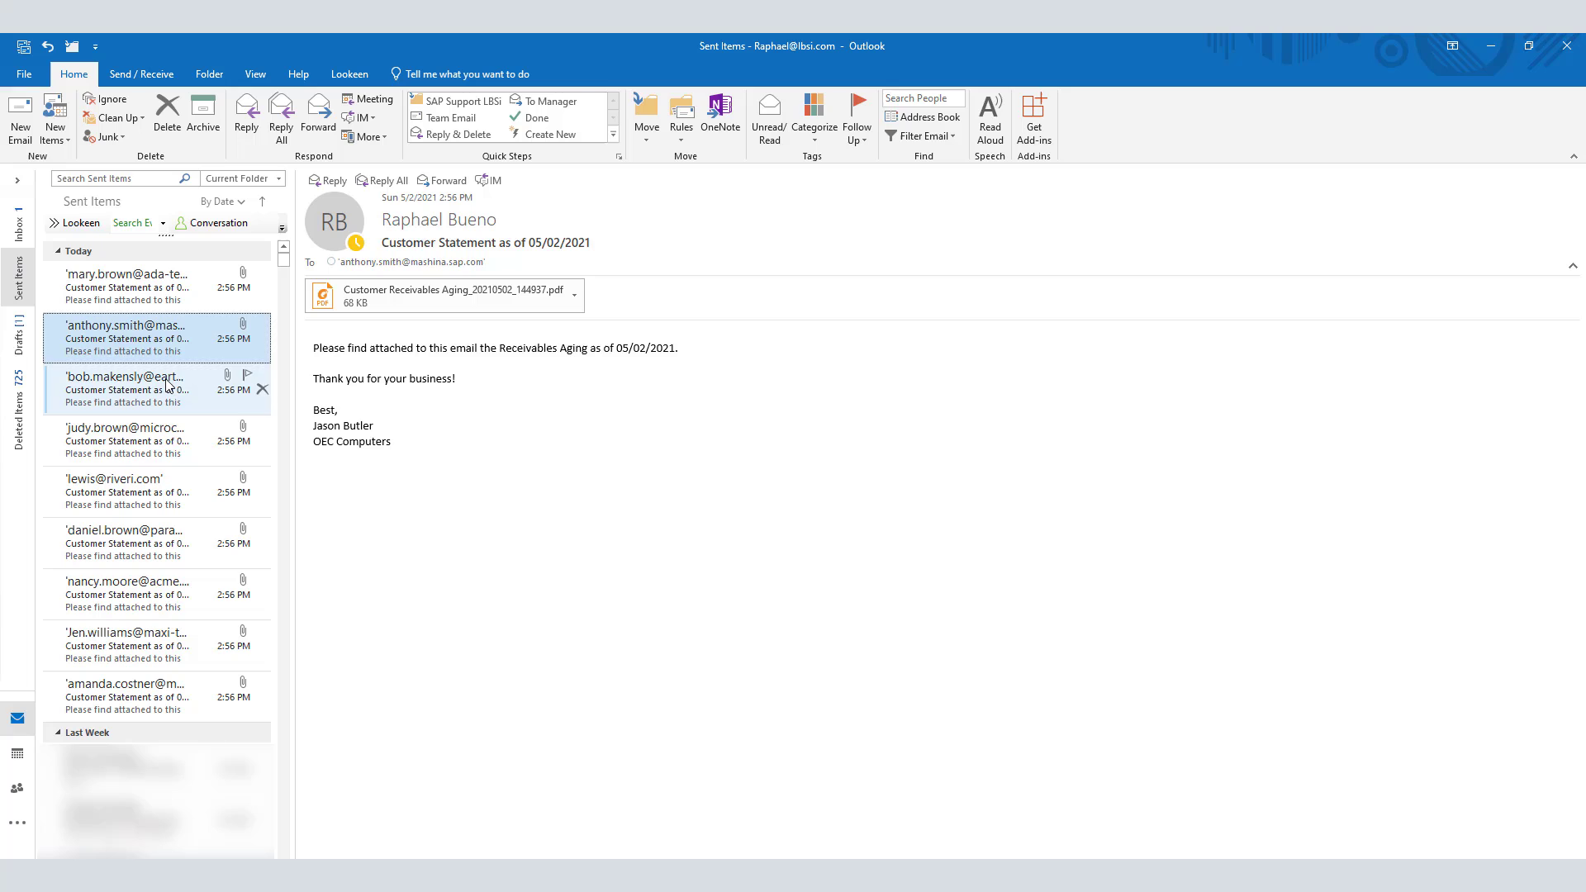
left_click(169, 380)
left_click(161, 438)
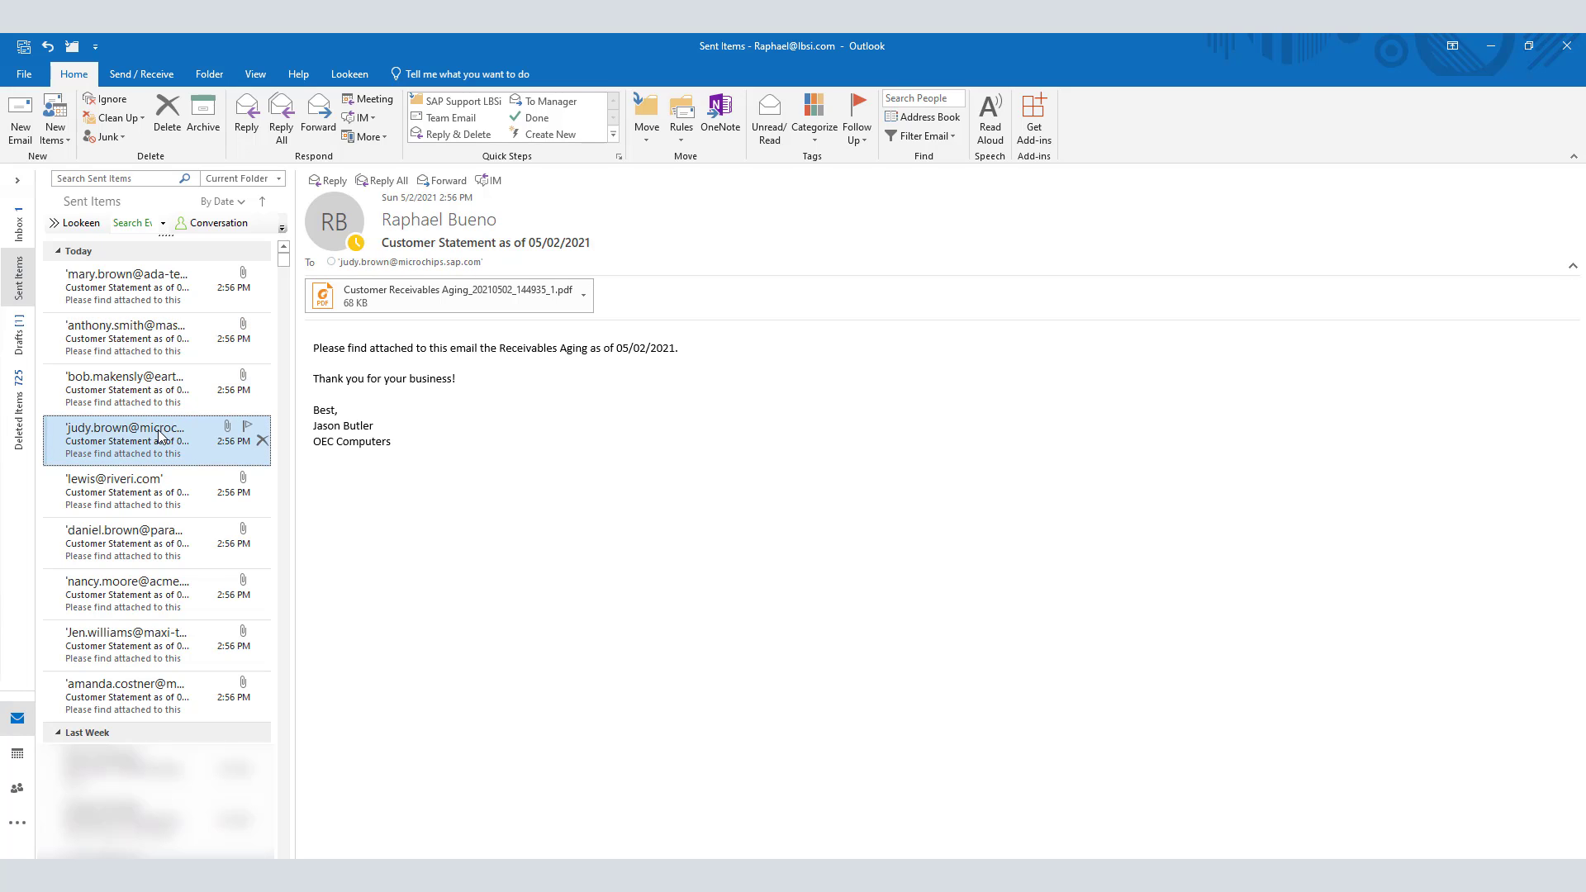
left_click(153, 493)
left_click(153, 539)
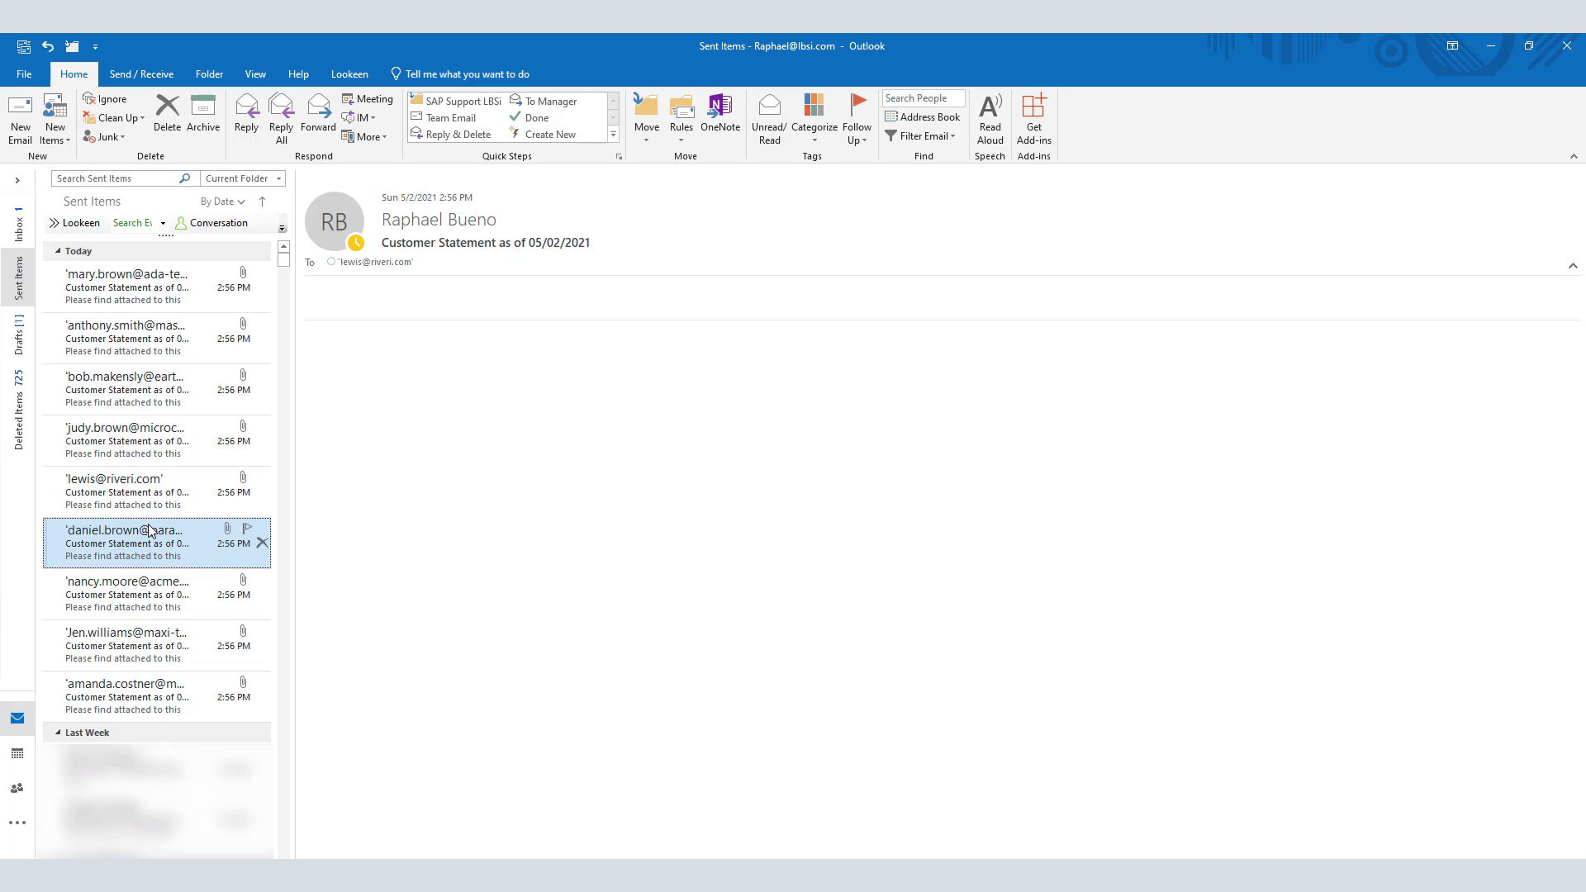
left_click(149, 581)
left_click(153, 619)
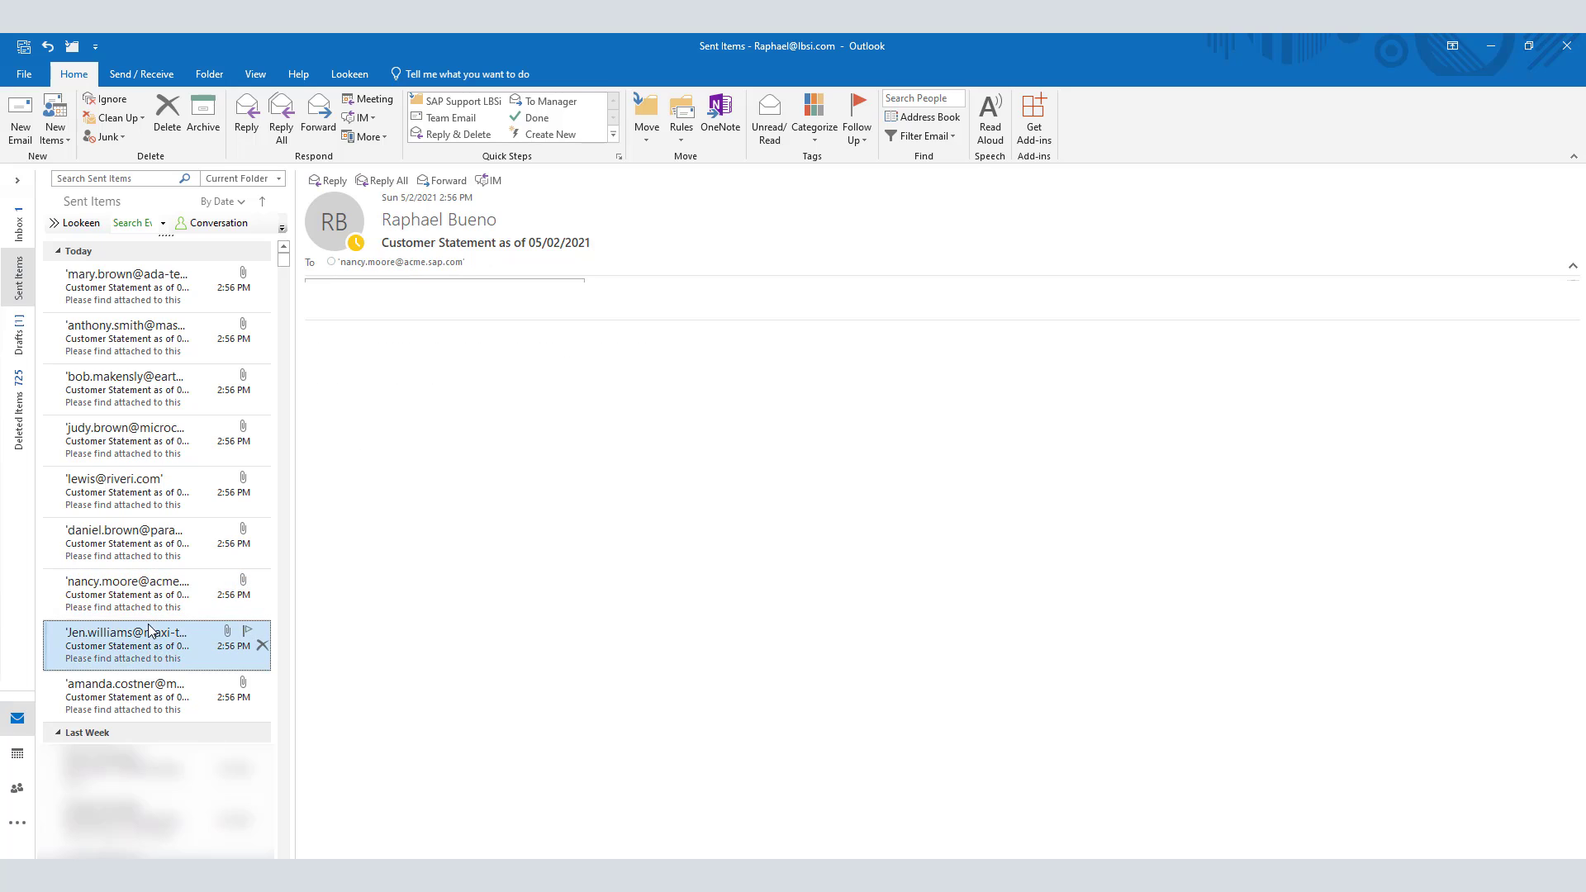
left_click(156, 688)
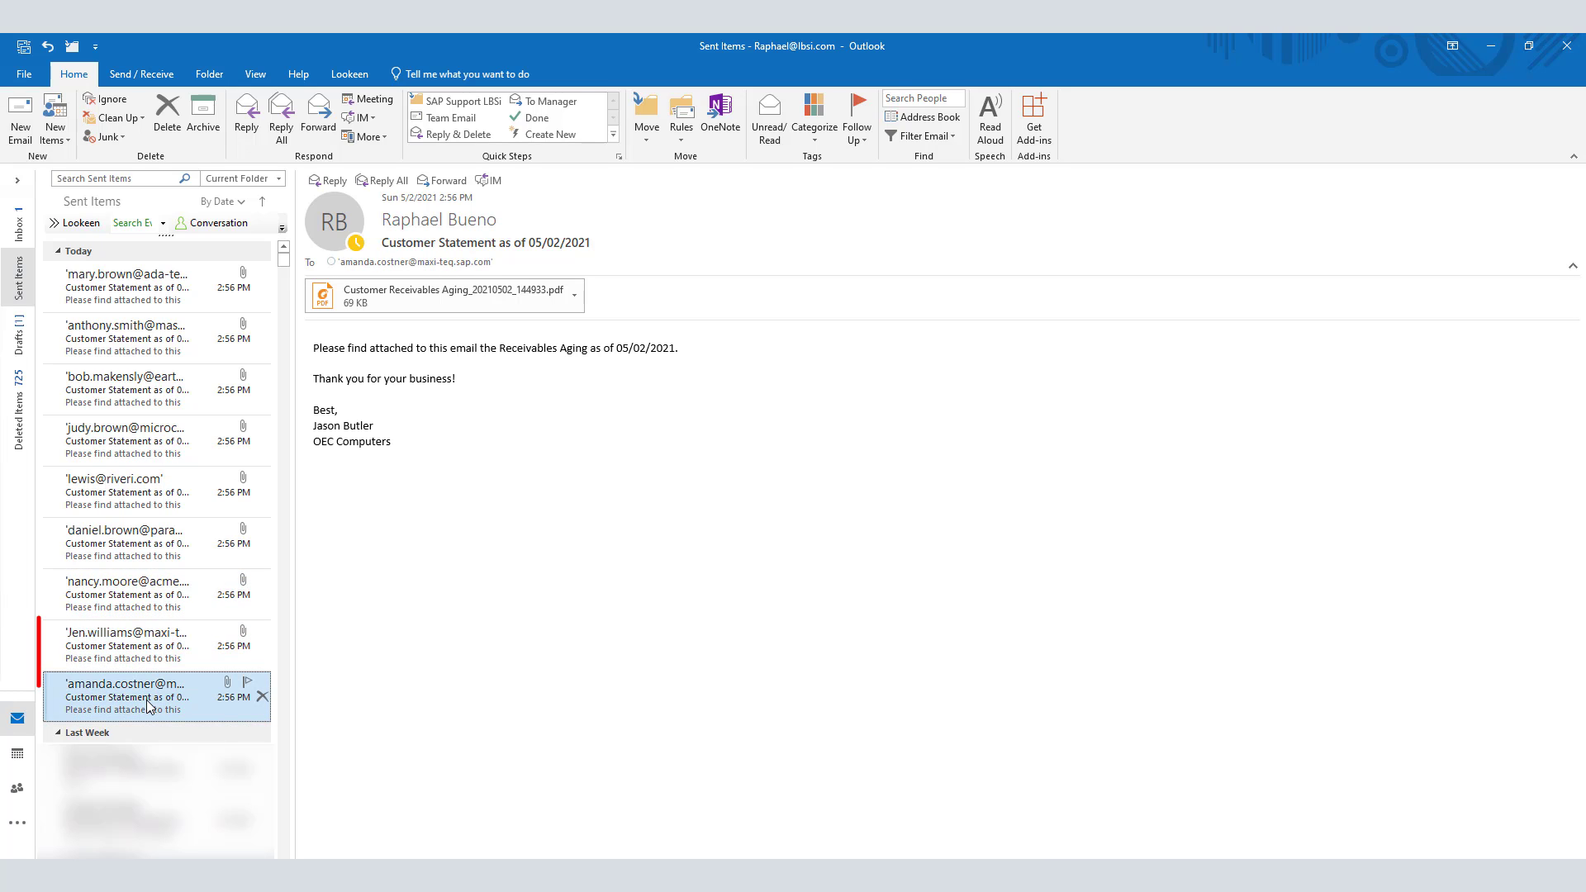
left_click(161, 302)
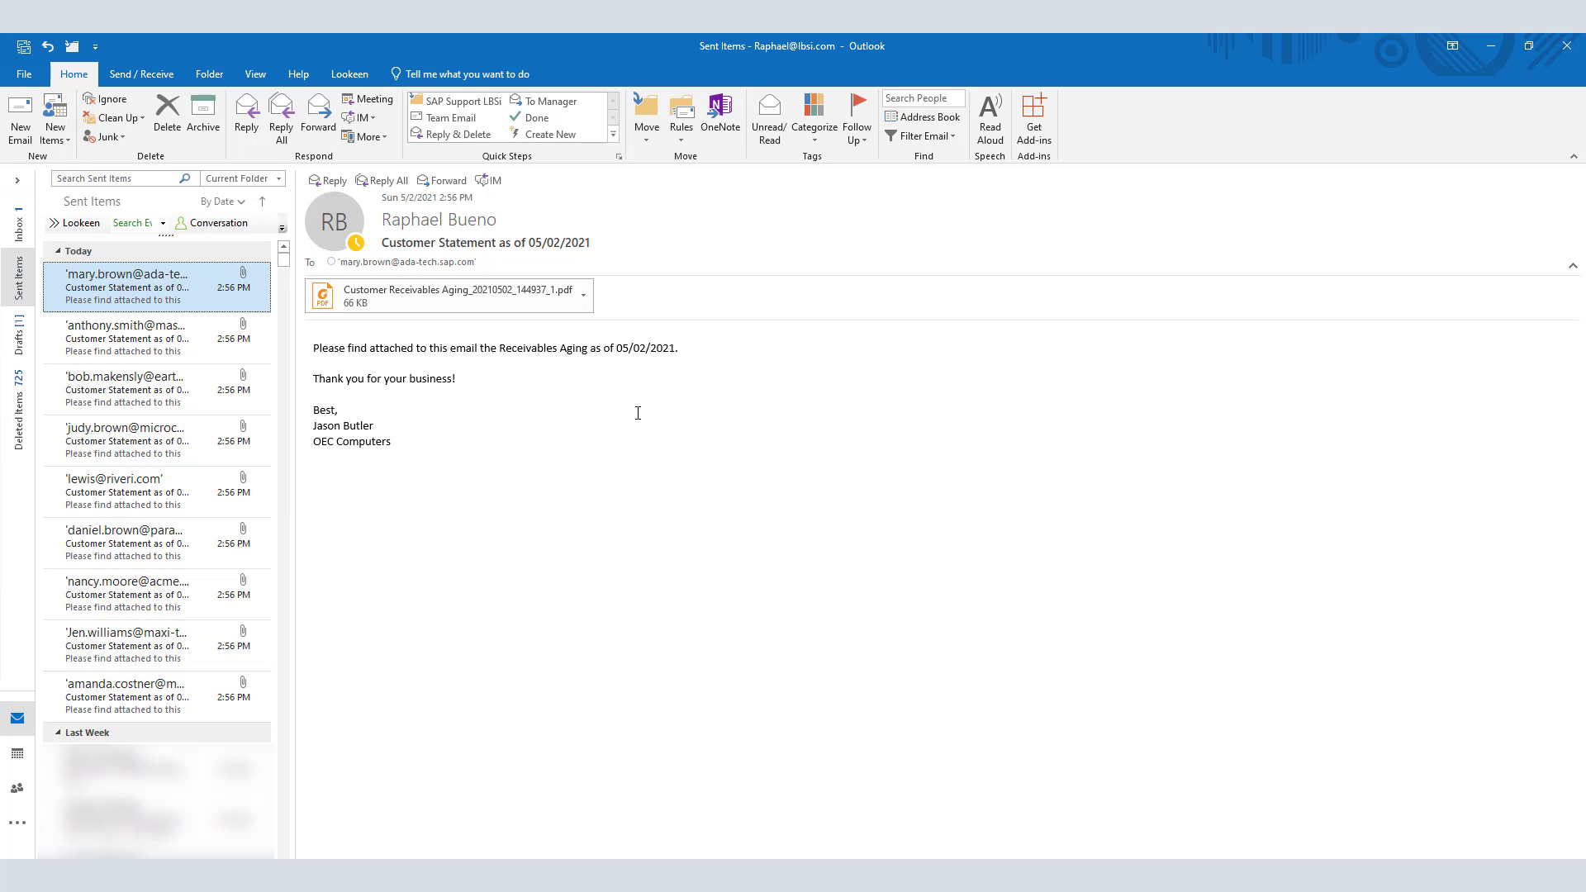
double_click(549, 303)
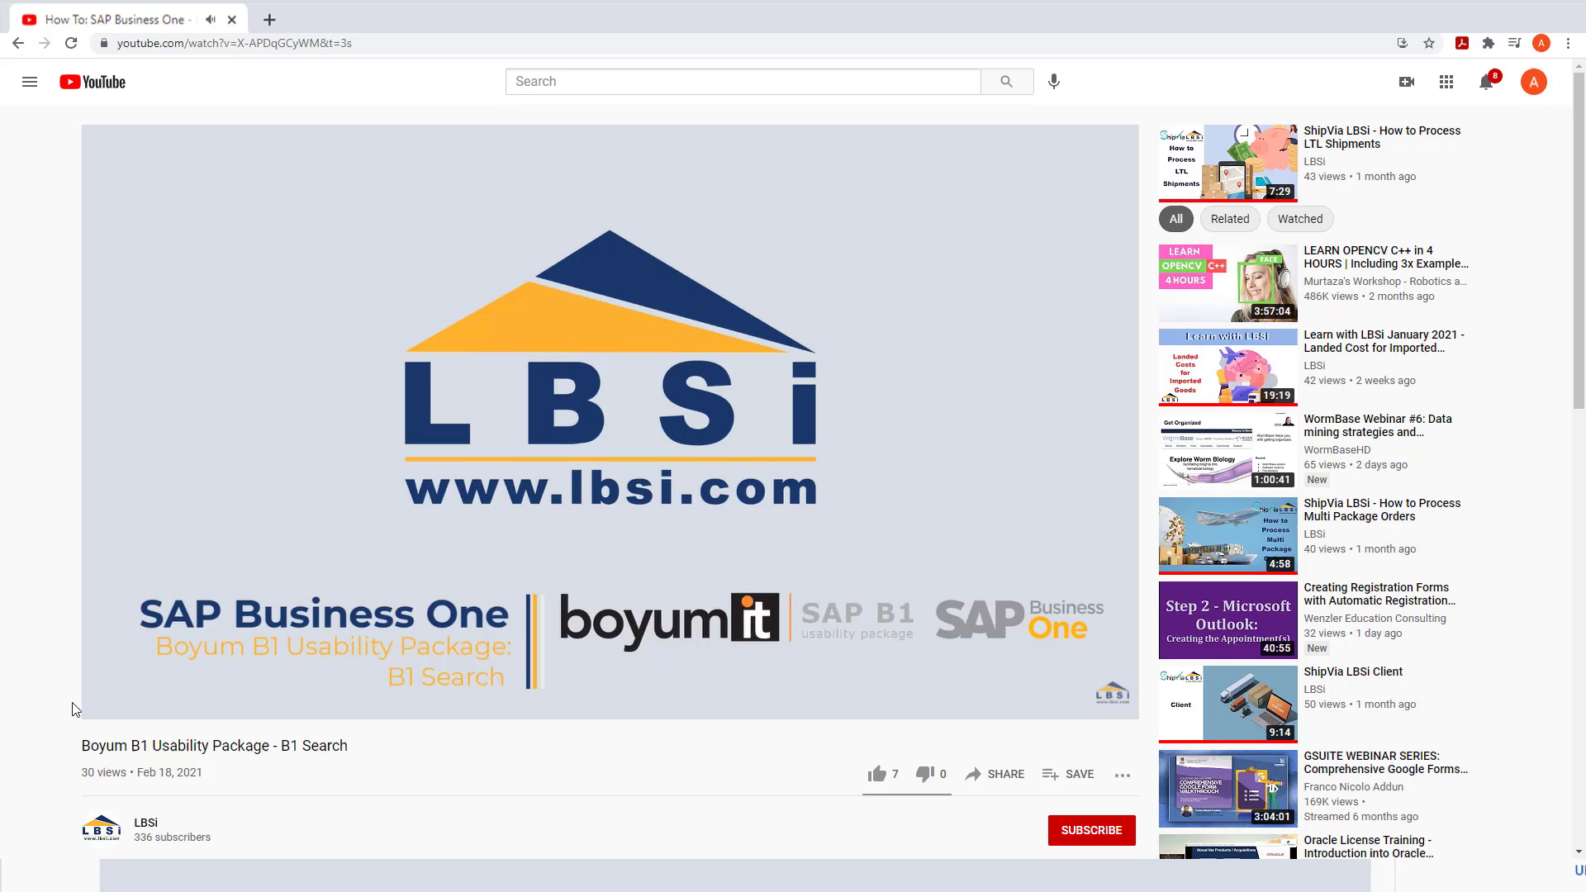
Step: On YouTube, subscribe to the LBSi channel with notifications set to All, and like the B1 Search video
scroll(73, 708, "down", 3)
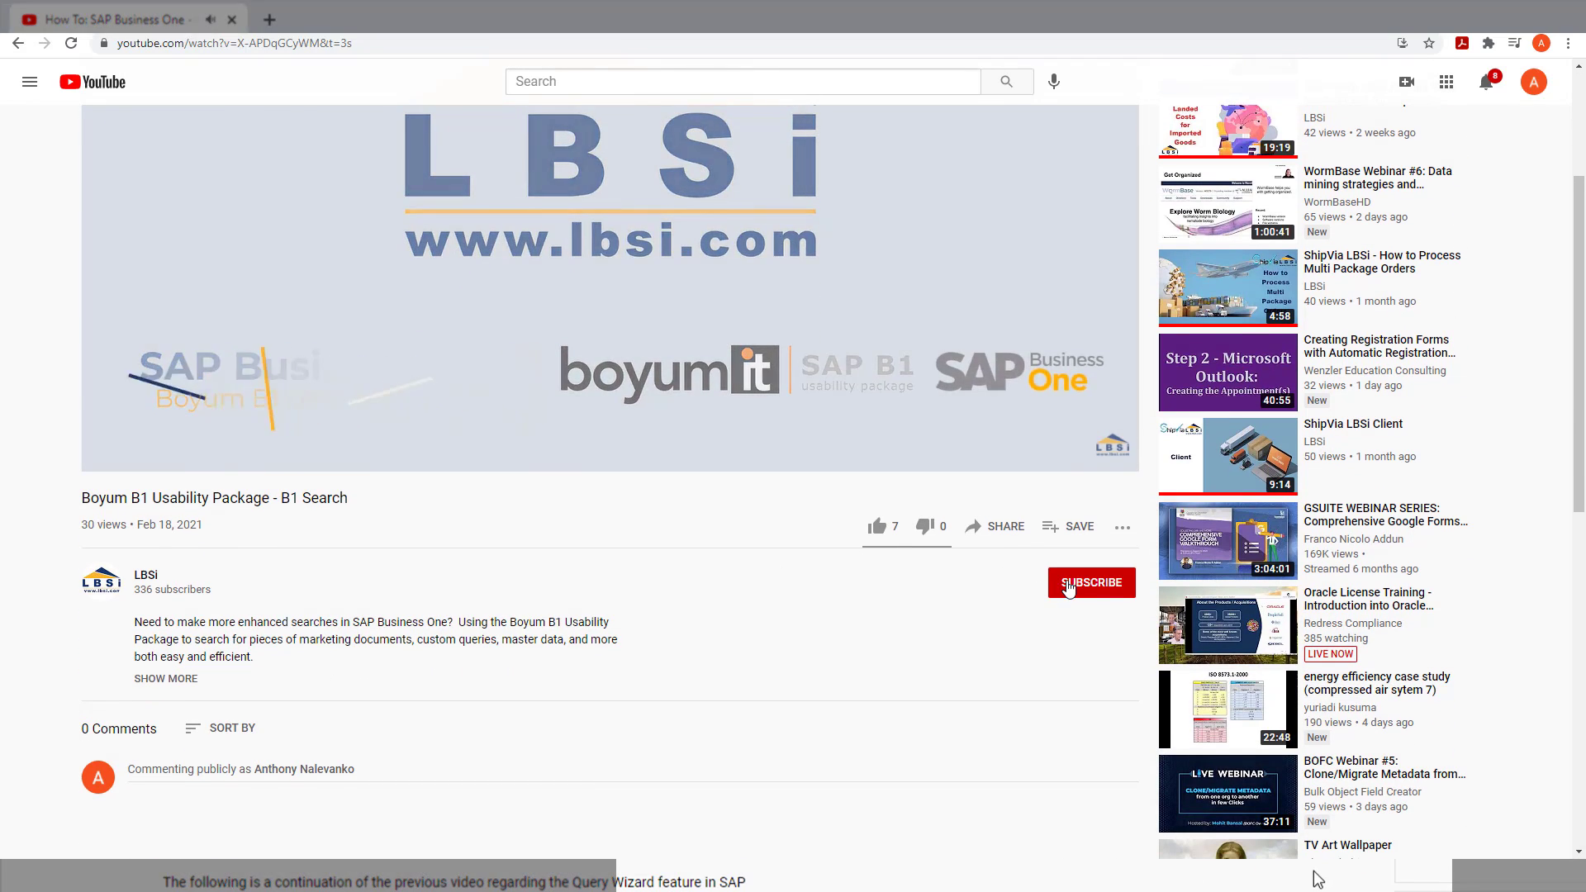
left_click(1068, 585)
left_click(1122, 583)
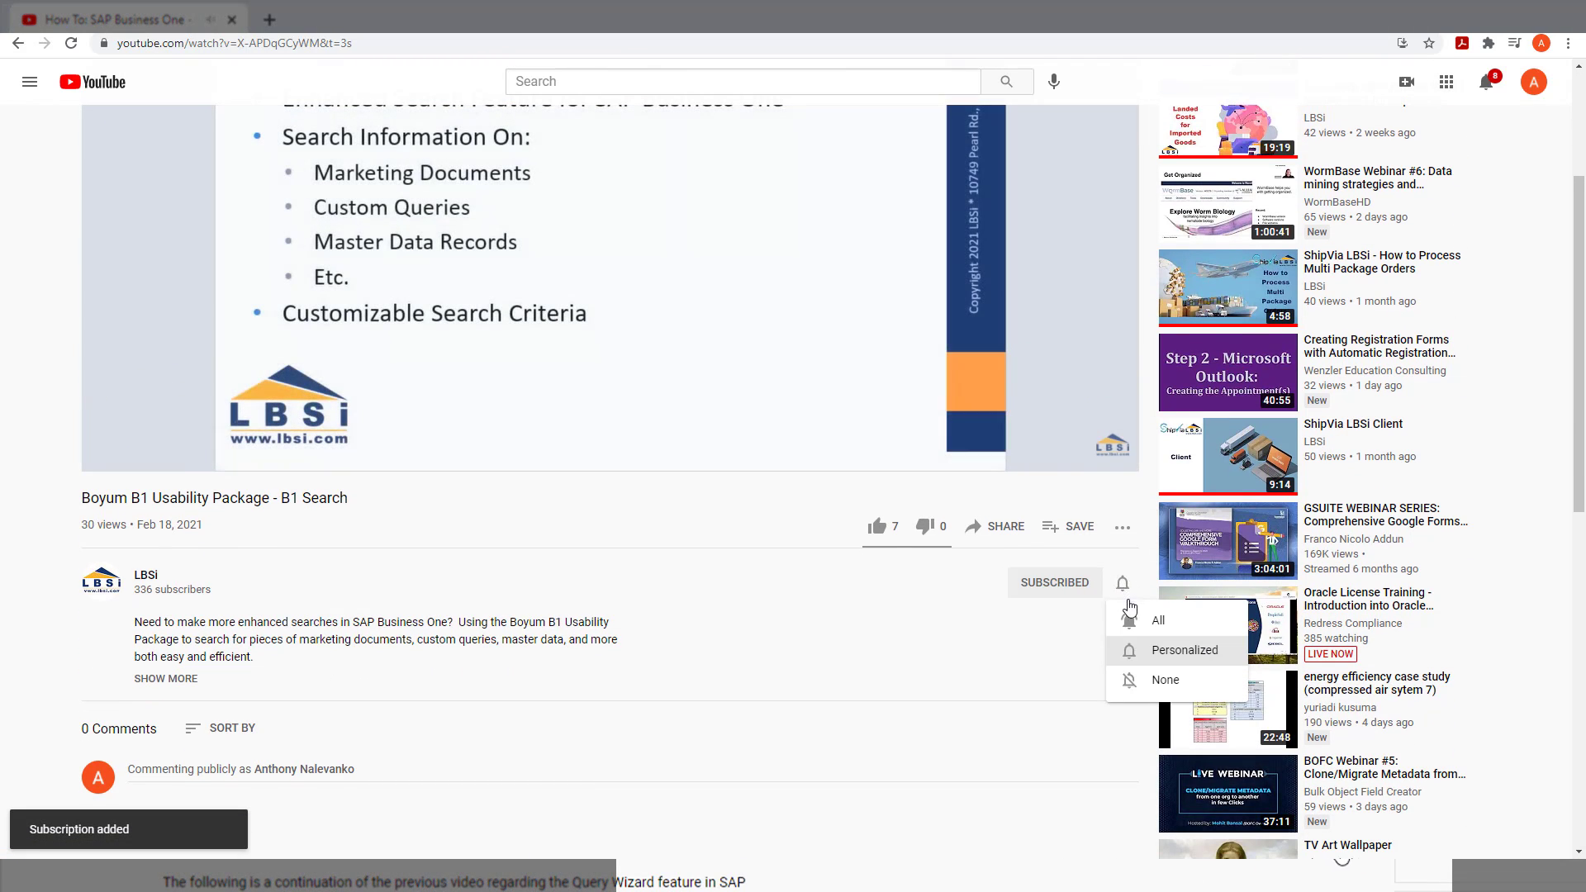
left_click(1128, 619)
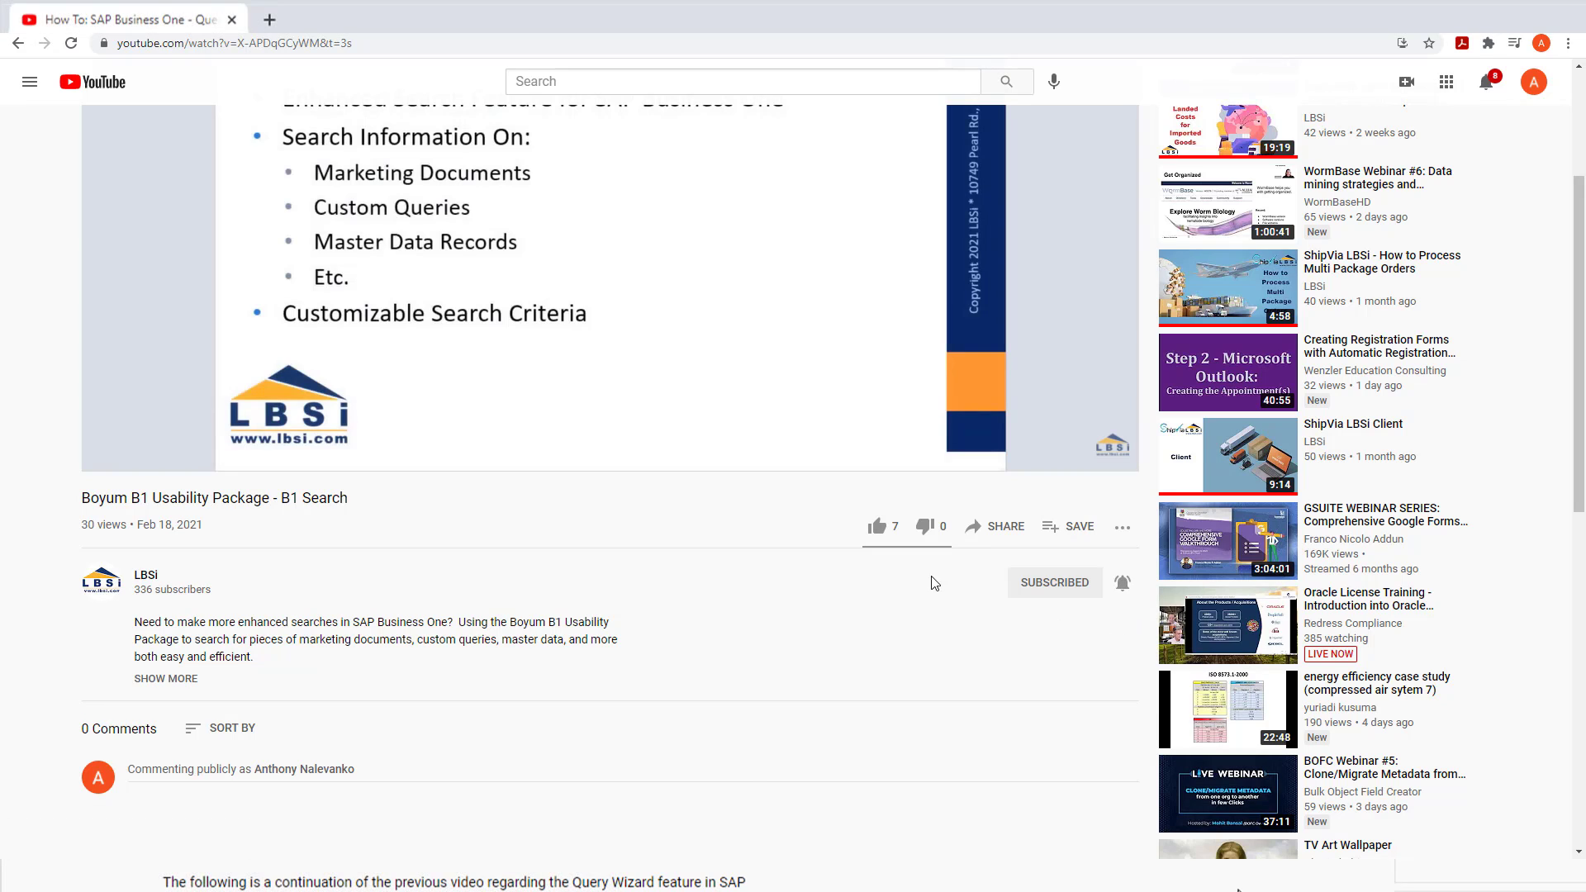
left_click(877, 526)
Step: Open the LBSi channel page and browse further through its uploaded videos
left_click(103, 586)
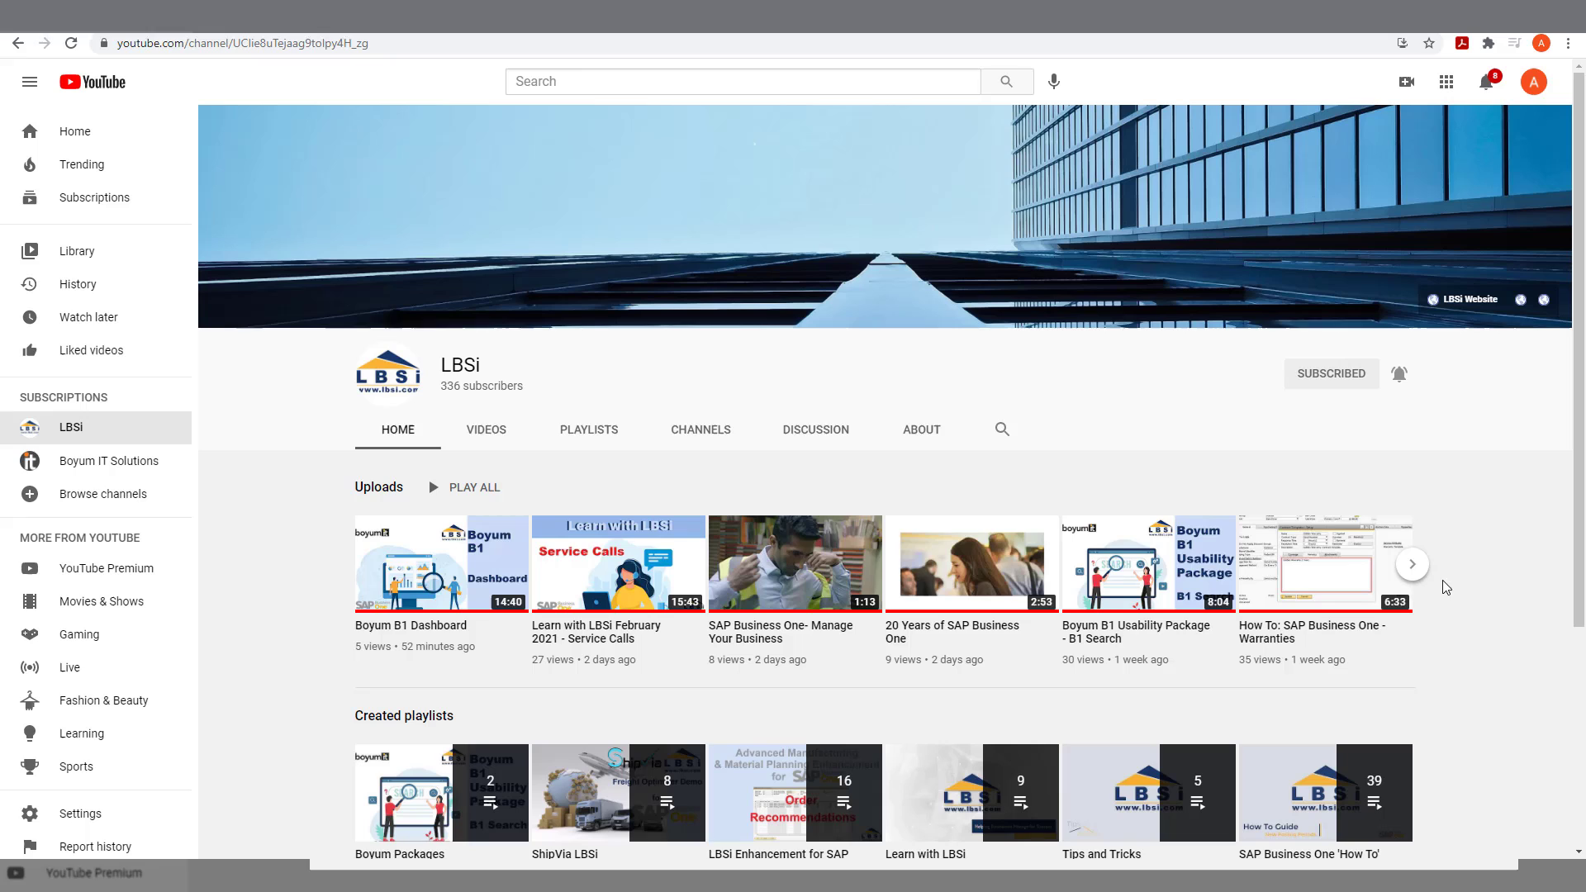
left_click(1412, 566)
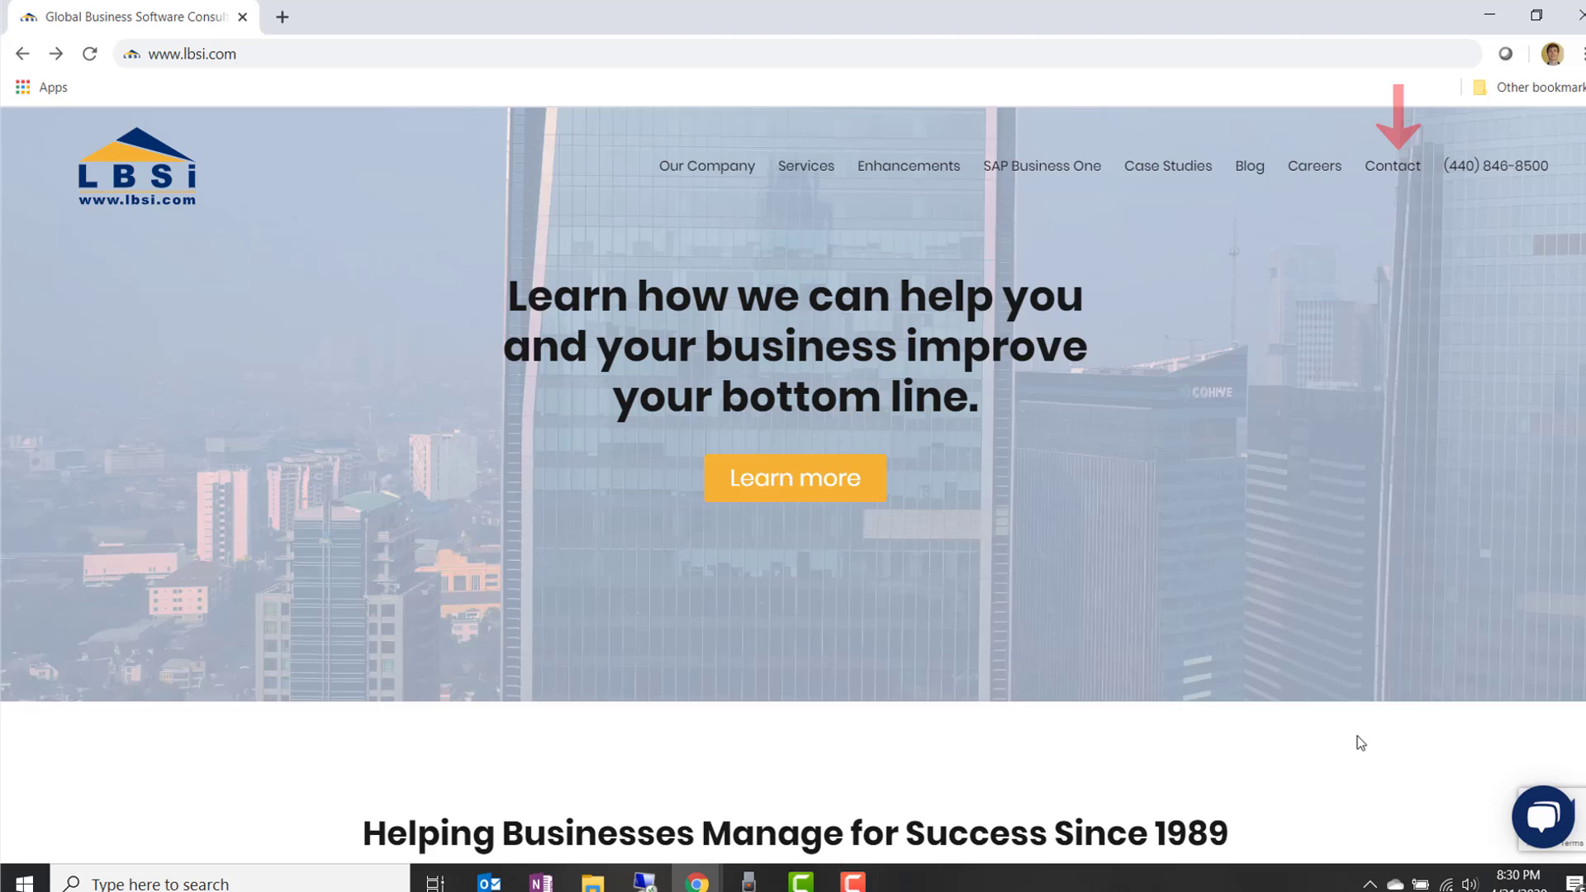
Step: Open the Contact page of the LBSi website and examine the contact form
left_click(1388, 166)
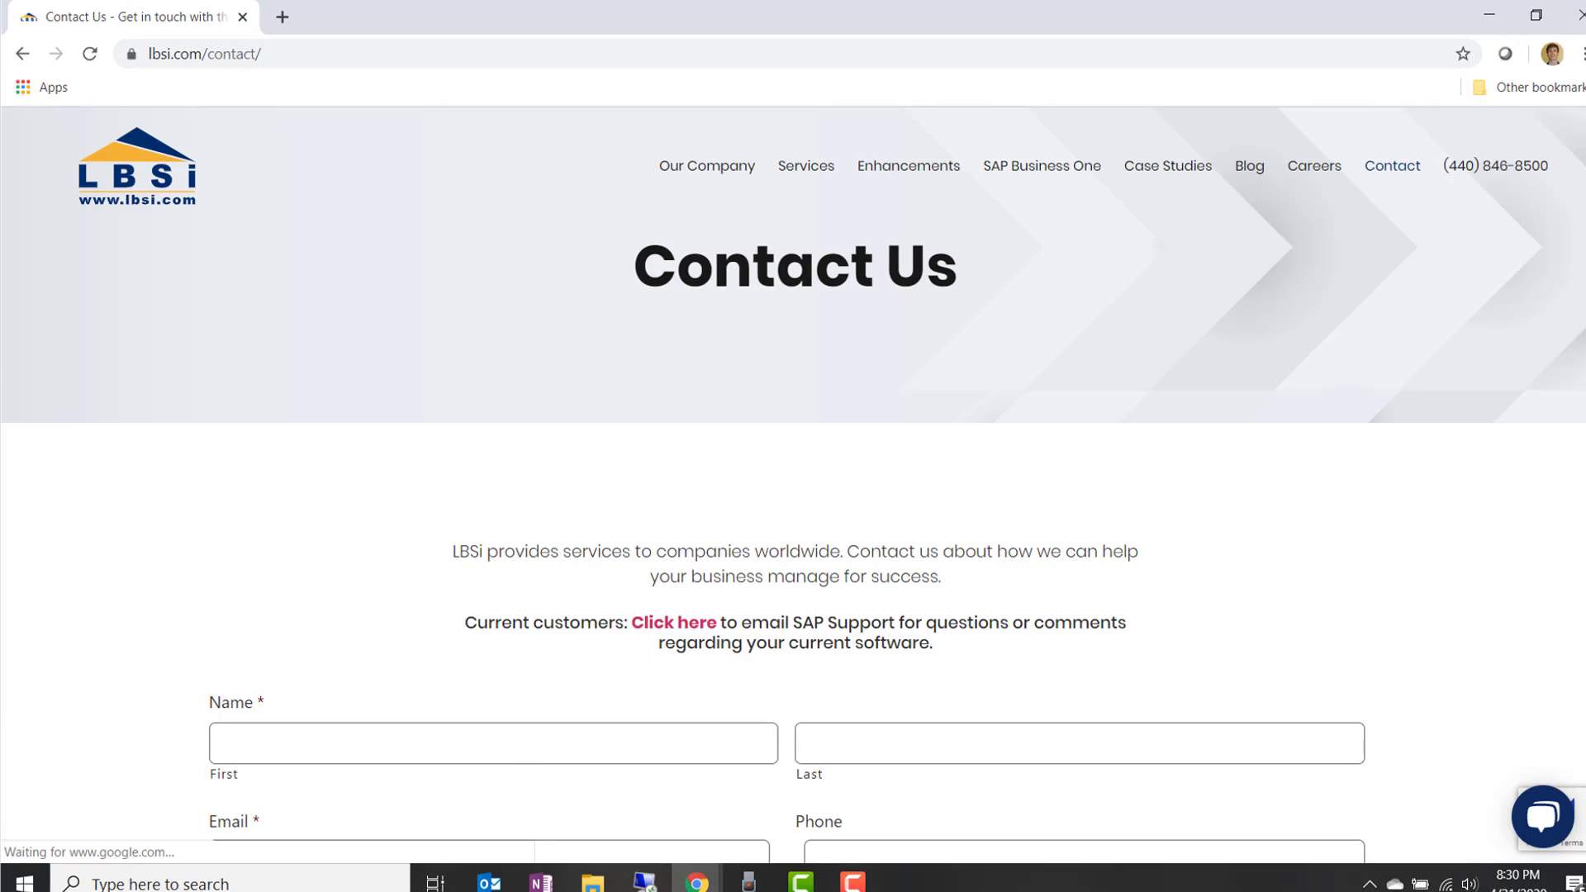
scroll(1465, 308, "down", 3)
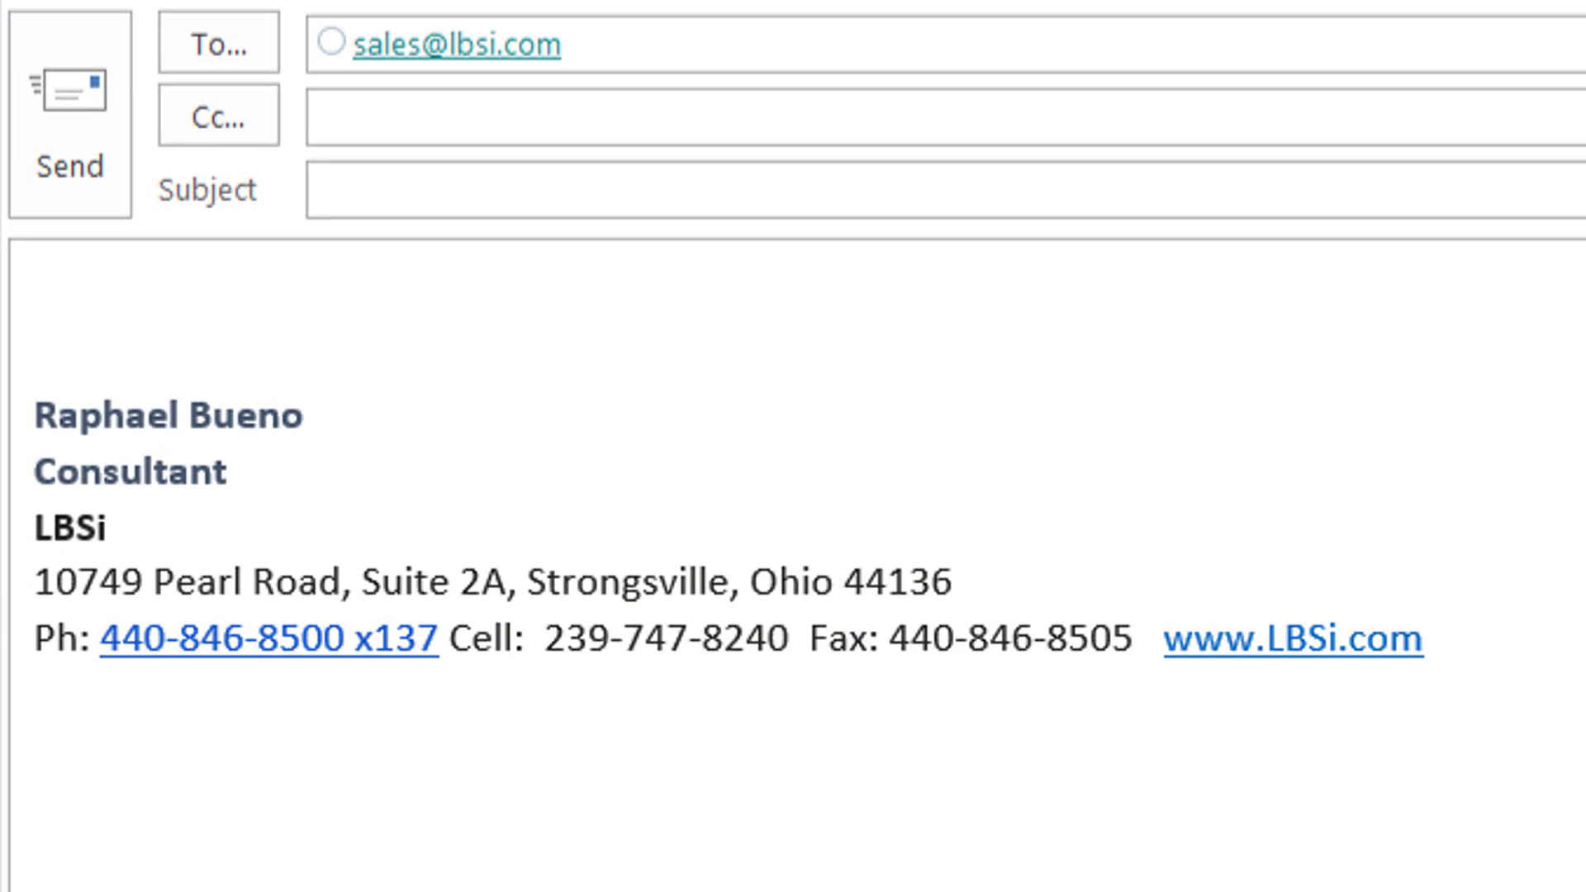